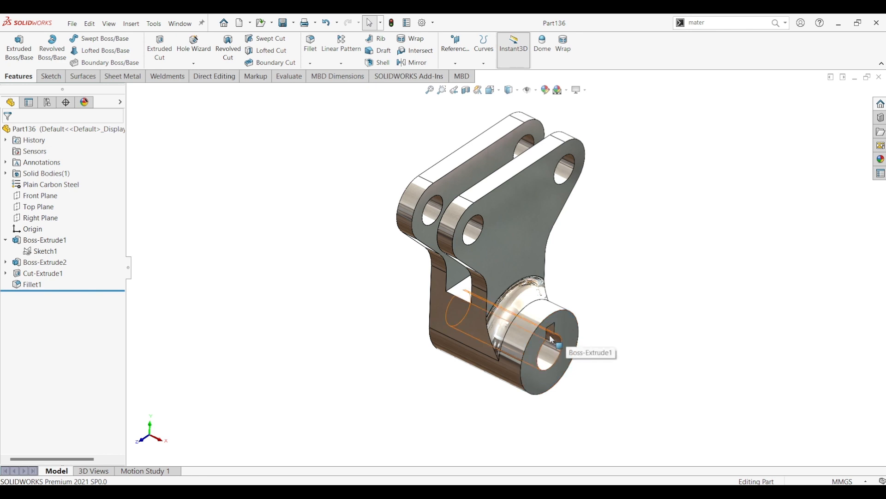
Step: Review the dimensioned PDF drawing of Part 136 in the browser, then return to SOLIDWORKS
click(646, 311)
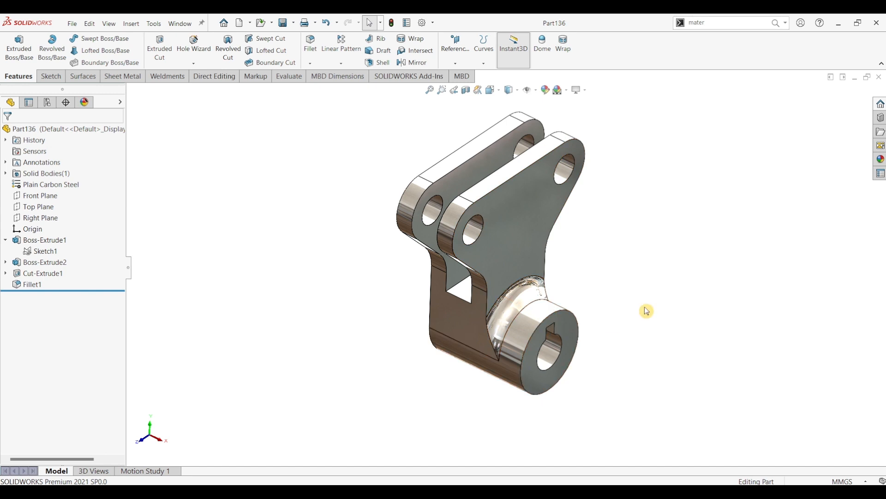
click(414, 483)
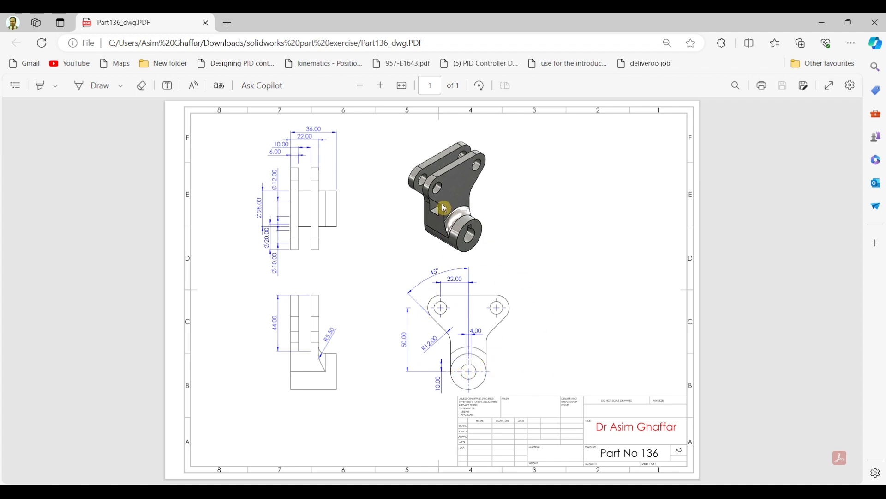
click(823, 23)
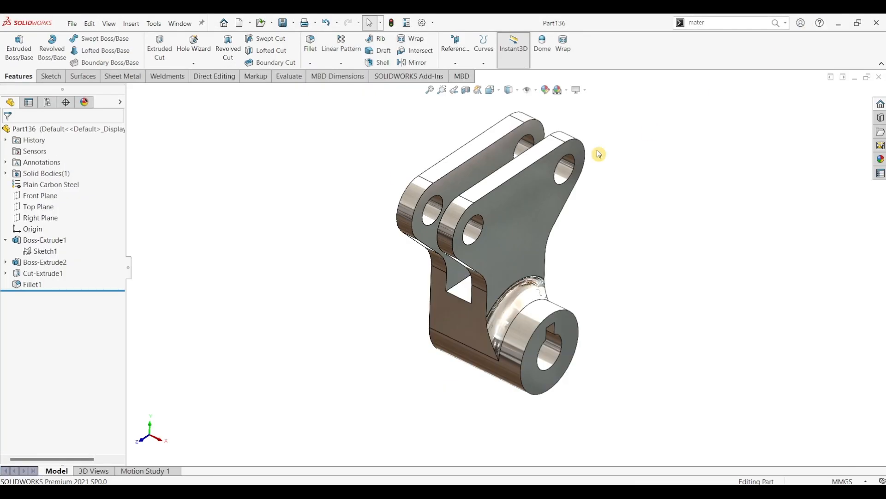
Step: Create a new part document and start a sketch on the Right Plane
click(72, 23)
click(76, 37)
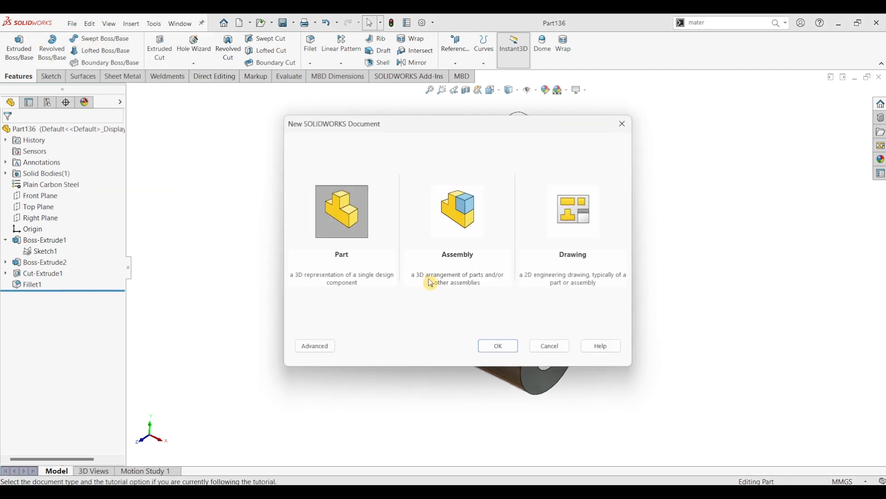
click(497, 347)
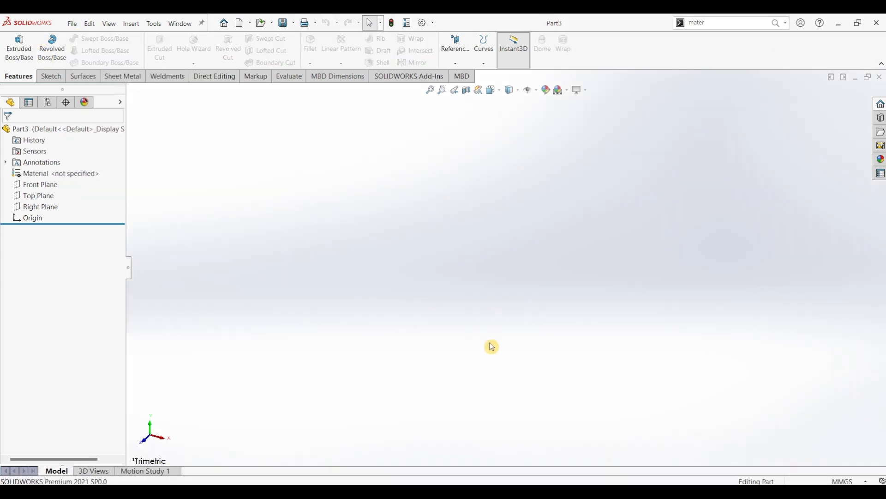
click(51, 77)
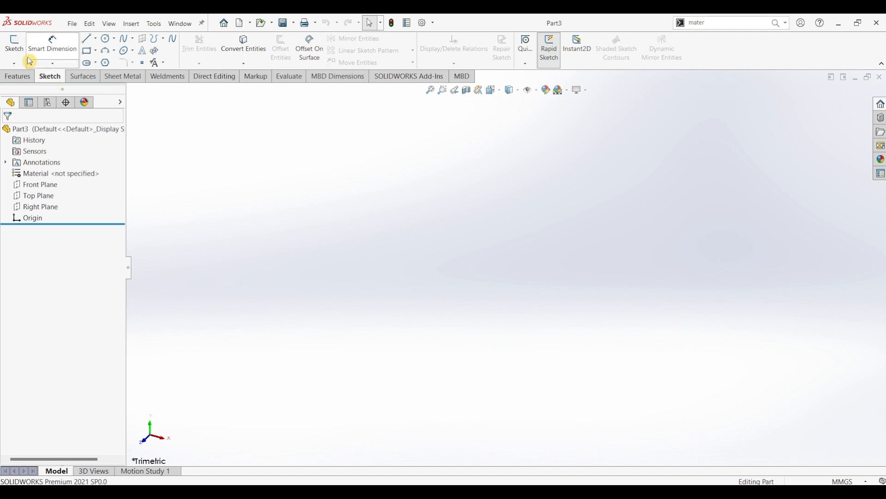
click(16, 49)
click(523, 163)
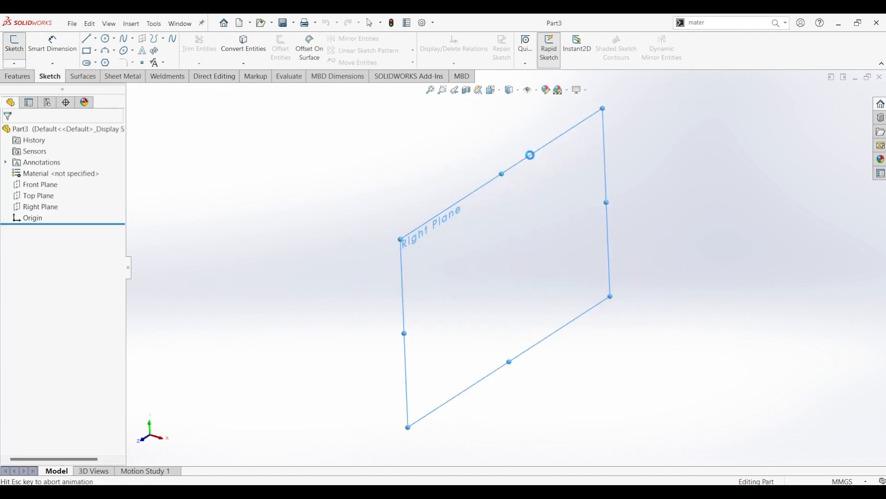
Step: Sketch a circle of about 25 mm radius and a larger concentric circle, both centred on the origin
click(106, 40)
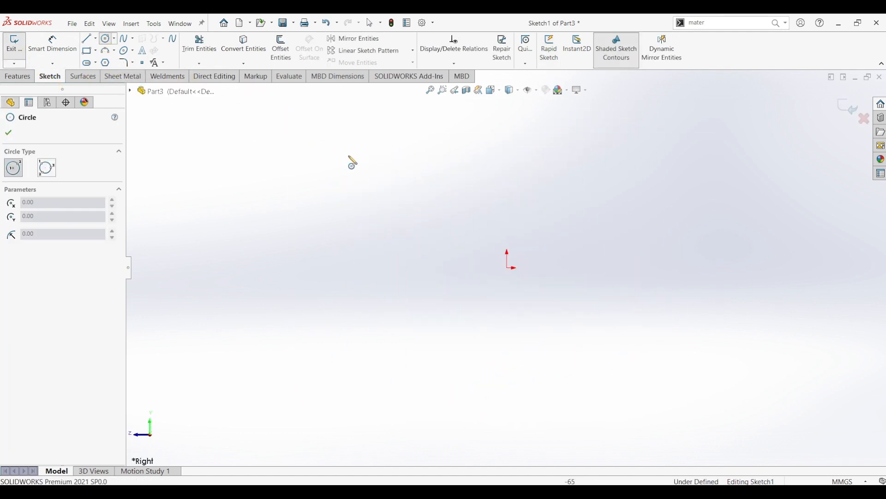
click(507, 267)
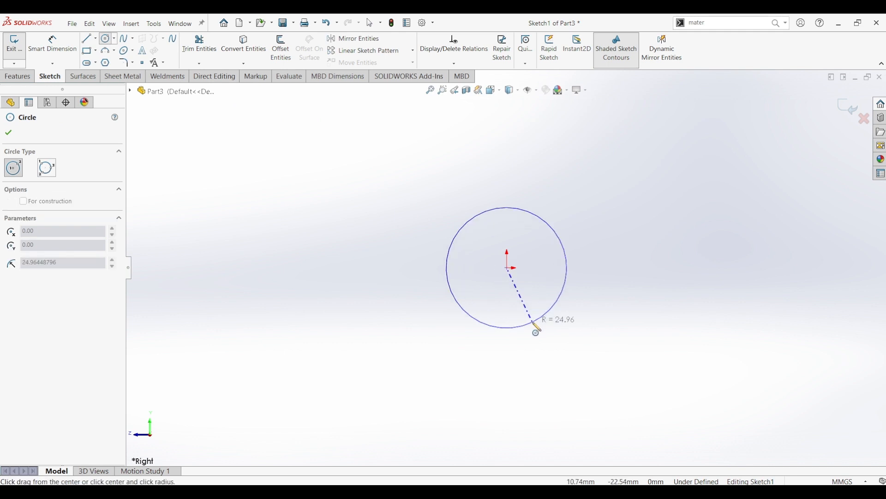
click(531, 323)
click(507, 268)
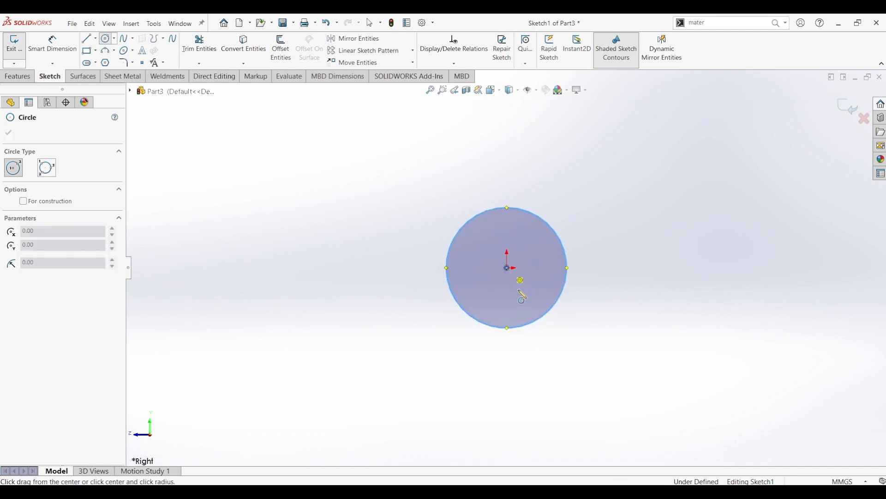
click(542, 354)
Step: Dimension the inner circle to 12 mm diameter and the outer circle to 28 mm diameter
click(60, 48)
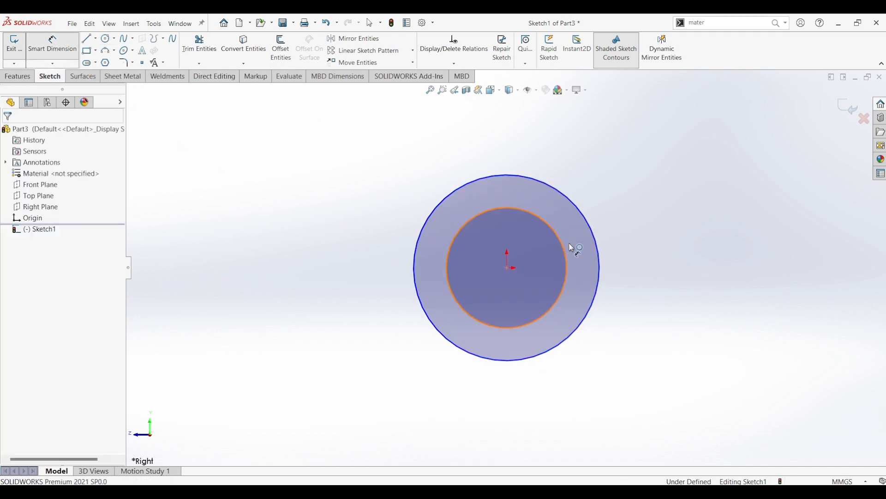
click(565, 248)
click(644, 277)
text(12)
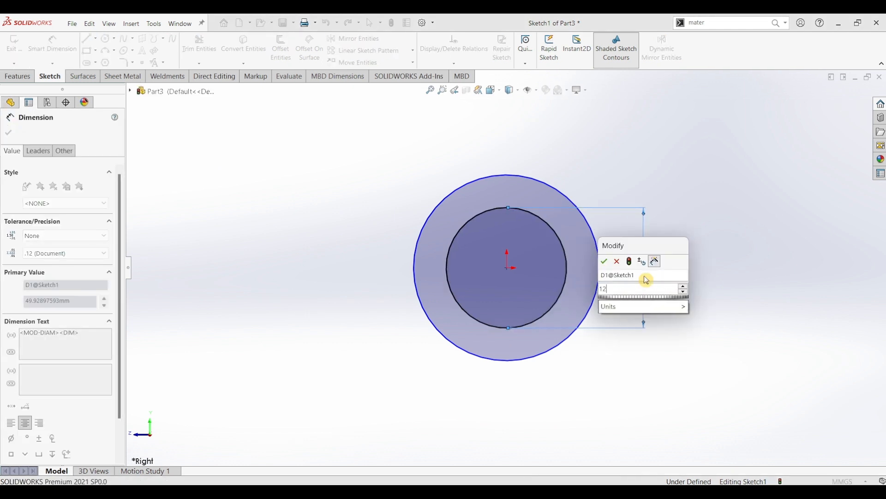
key(Return)
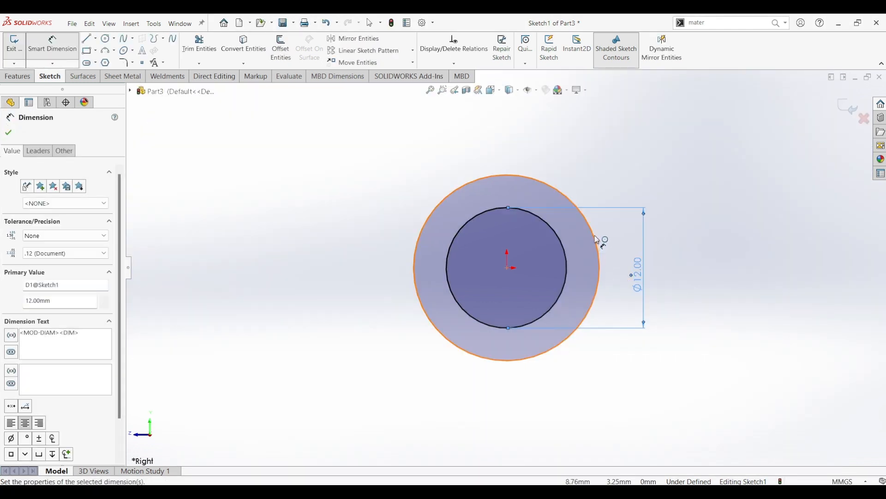
click(596, 239)
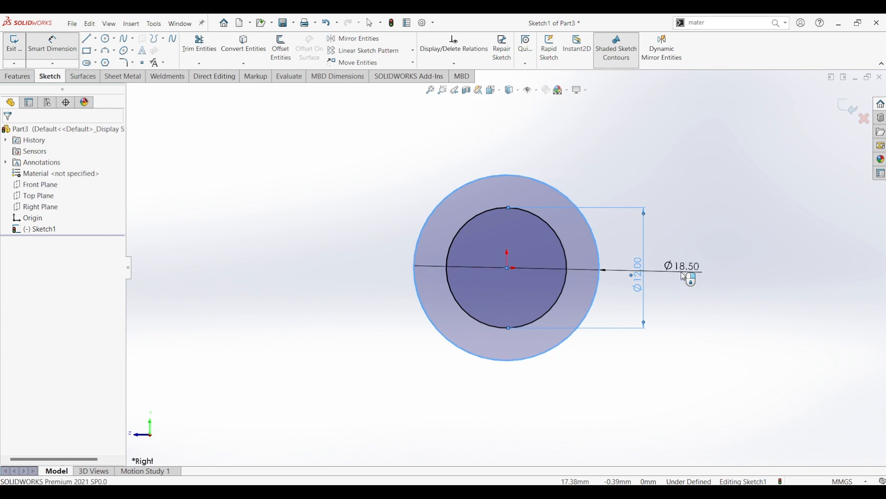
click(685, 276)
text(28)
key(Return)
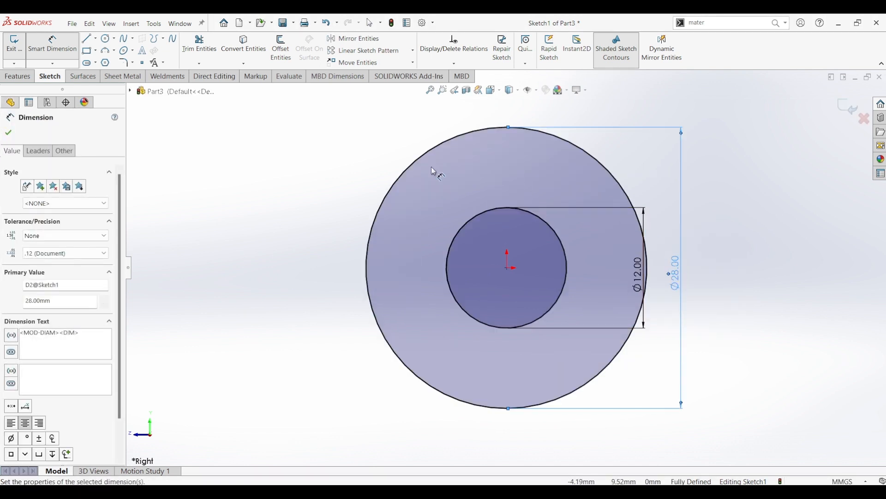
Step: Sketch a three-line keyway outline above the 12 mm circle, with both vertical sides ending on the circle
click(86, 38)
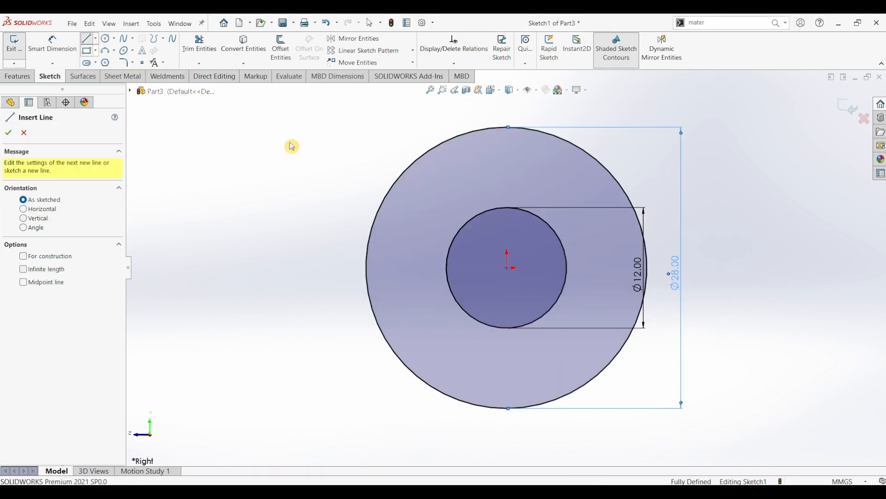
click(486, 188)
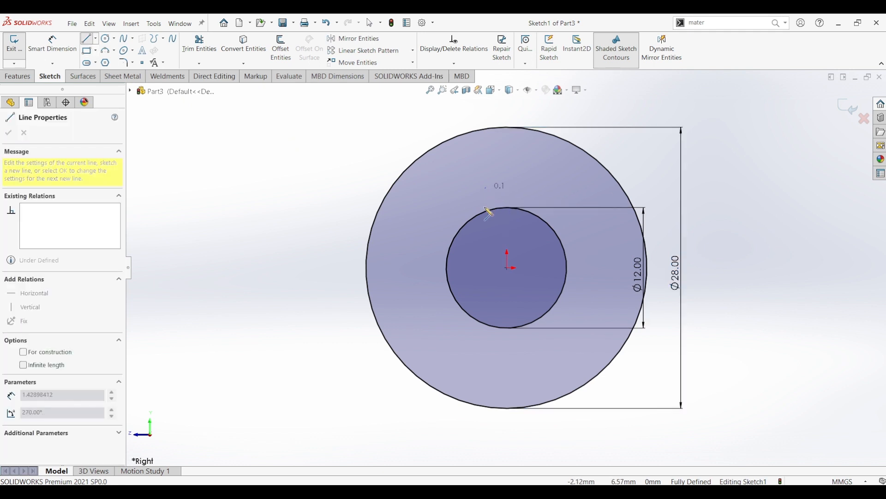
click(486, 213)
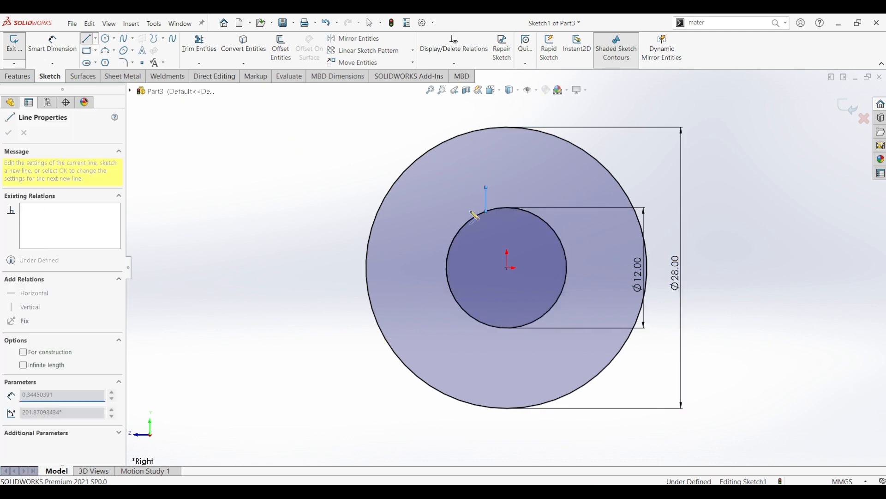
key(Escape)
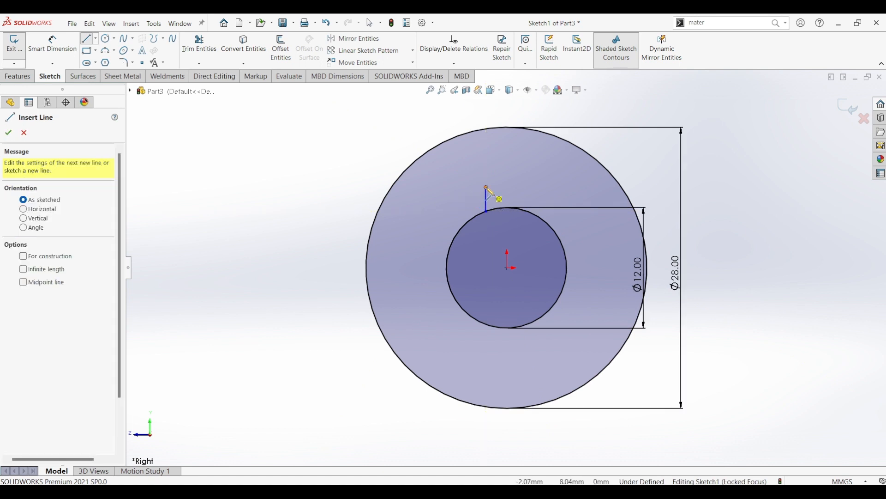
click(486, 187)
click(536, 187)
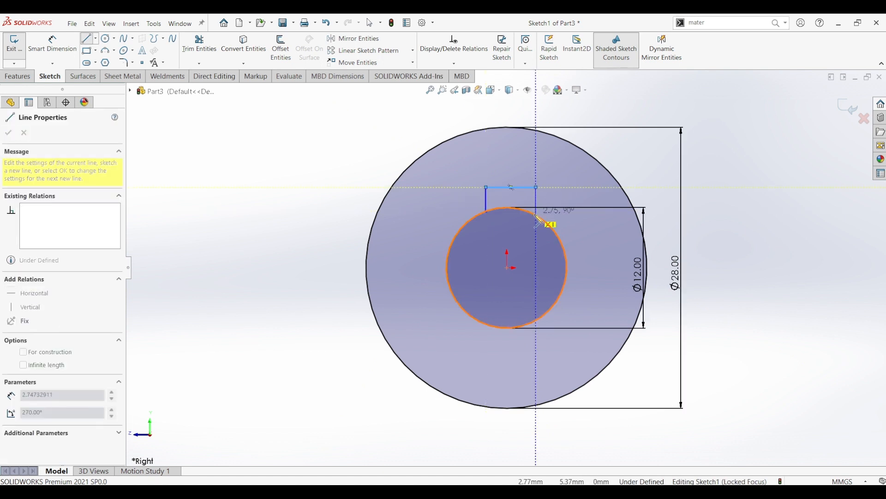
click(536, 214)
key(Escape)
key(Escape)
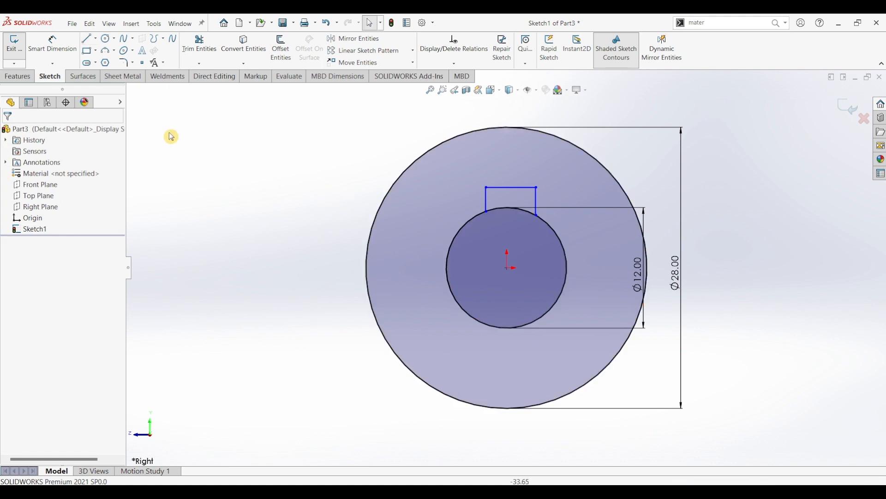
Step: Draw a vertical centerline about 4.2 mm long upward from the origin
click(95, 39)
click(107, 61)
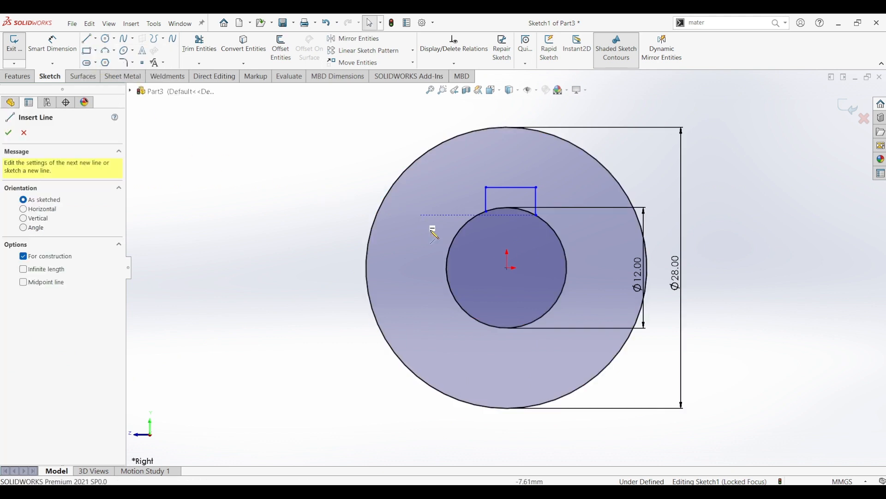
click(507, 267)
click(507, 226)
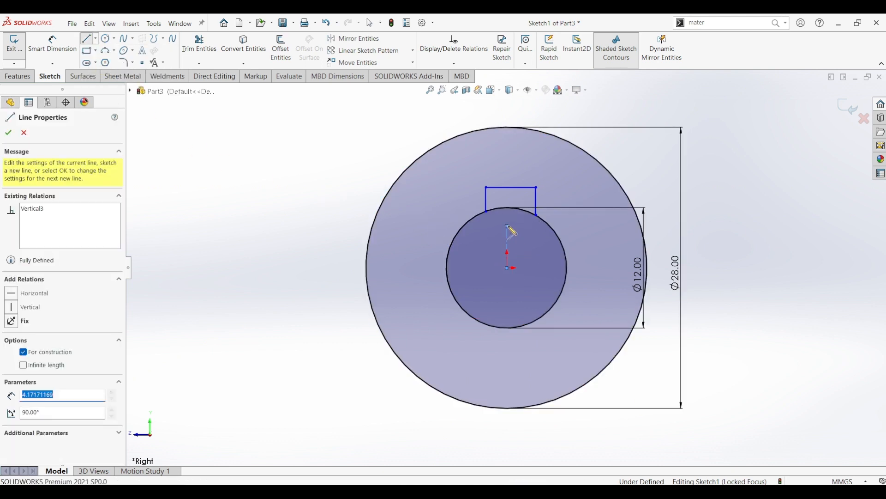
key(Escape)
key(Escape)
Step: Make the keyway's two vertical sides symmetric about the centerline
click(508, 238)
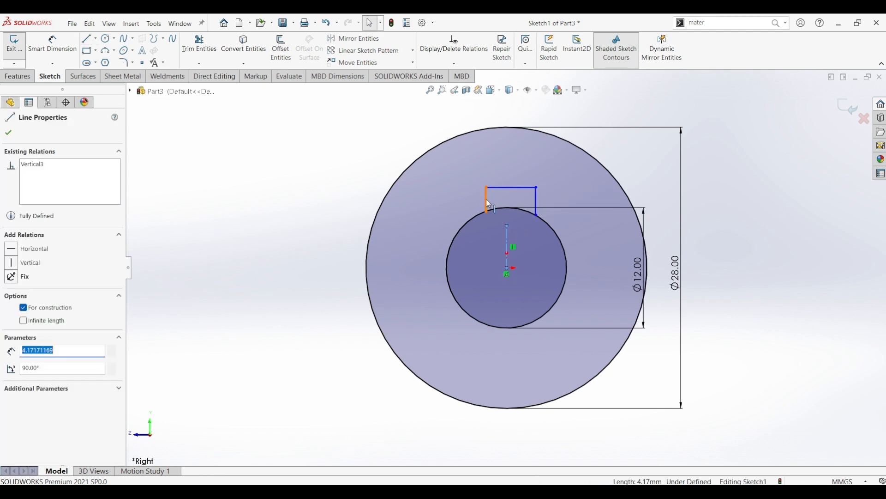
ctrl+click(486, 198)
ctrl+click(535, 203)
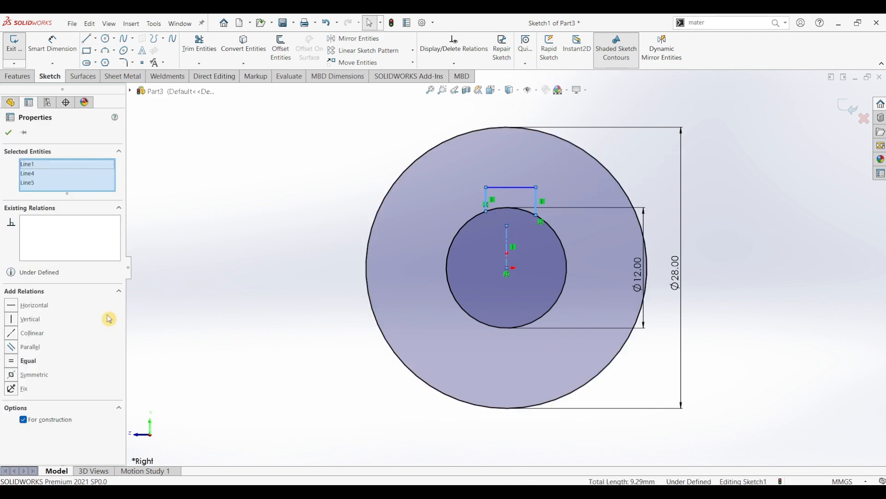
click(9, 133)
Step: Dimension the keyway's width to 4 mm and the distance from its upper edge to the origin to 10 mm
click(46, 43)
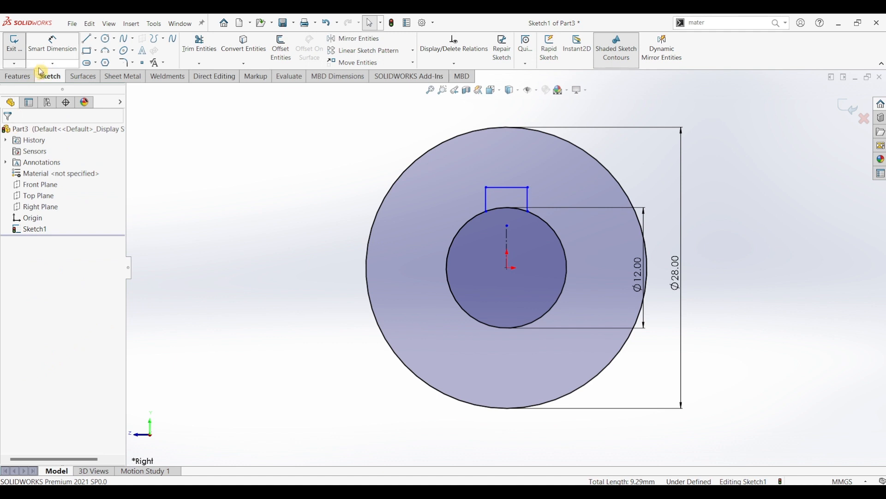
click(508, 187)
click(509, 173)
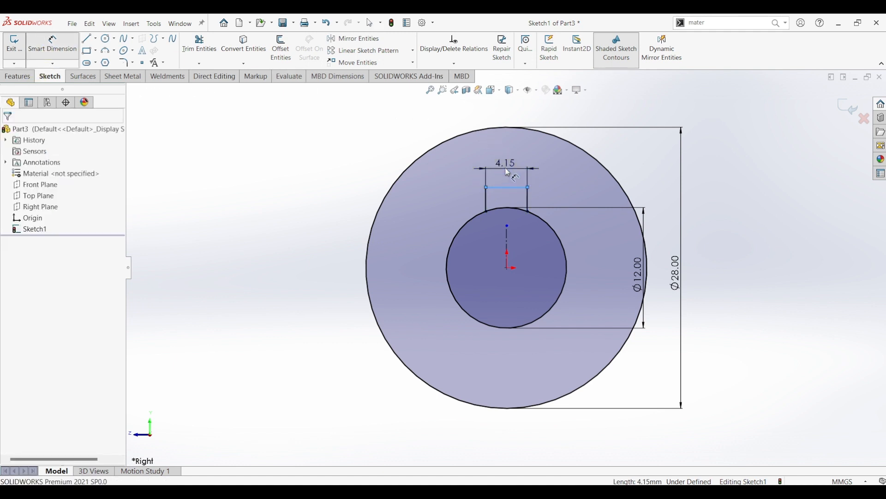
key(Return)
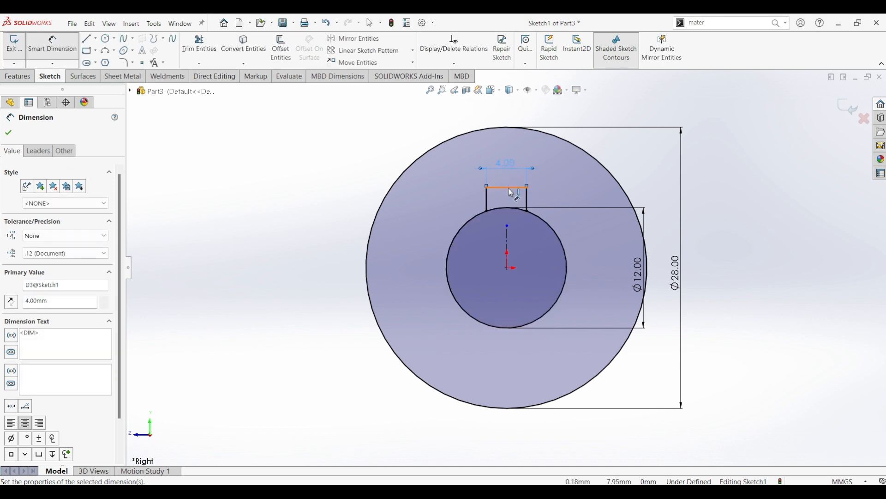
click(511, 189)
click(508, 268)
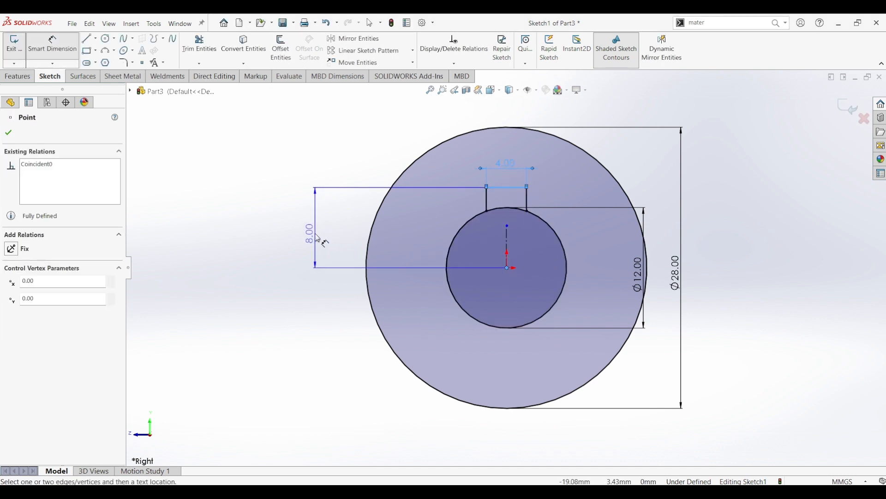
click(318, 238)
text(8)
key(Return)
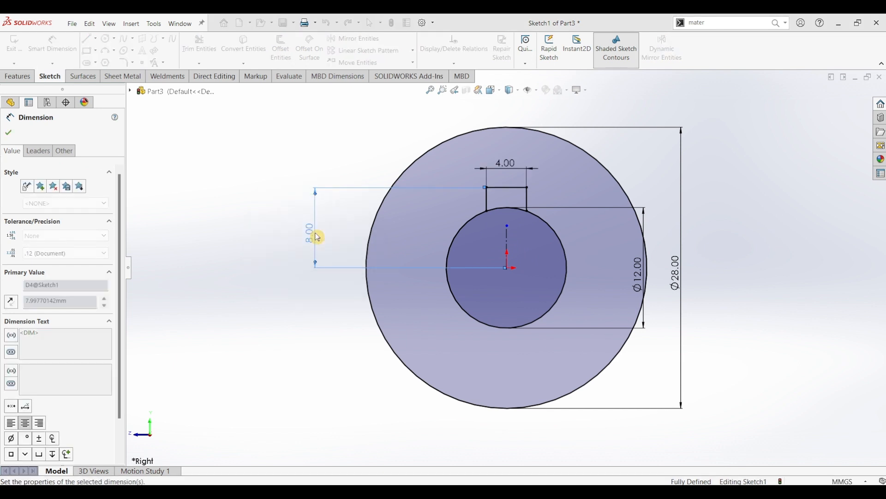
Step: Trim away the arc of the 12 mm circle between the keyway's sides with Power trim
click(201, 46)
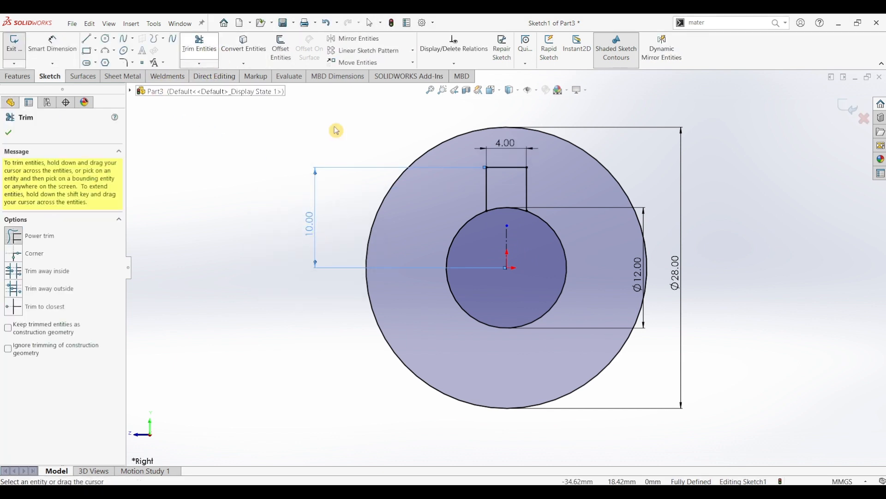
click(336, 130)
mouse_move(501, 229)
mouse_down()
mouse_move(506, 192)
mouse_move(492, 202)
mouse_up()
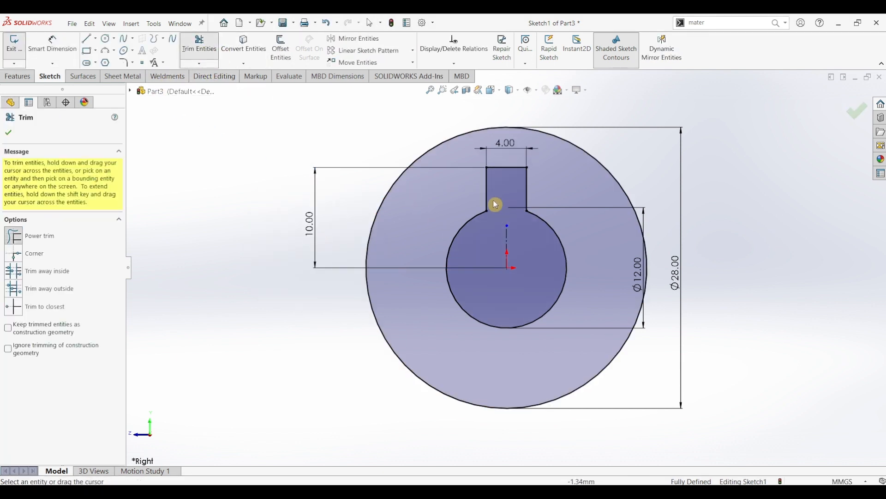
click(11, 135)
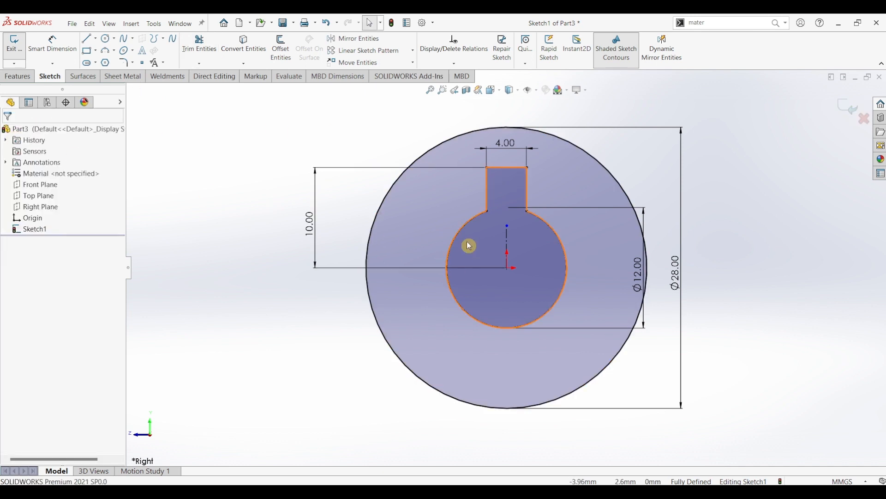
scroll(530, 251, up, 3)
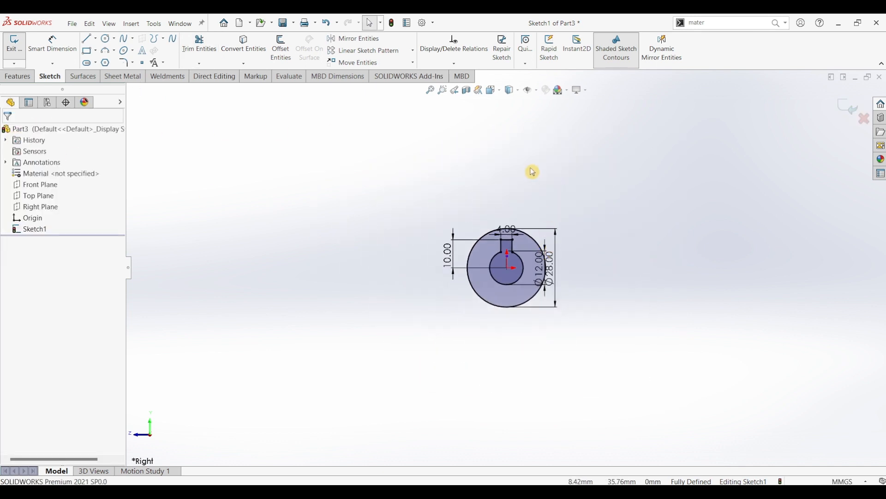
scroll(531, 170, down, 1)
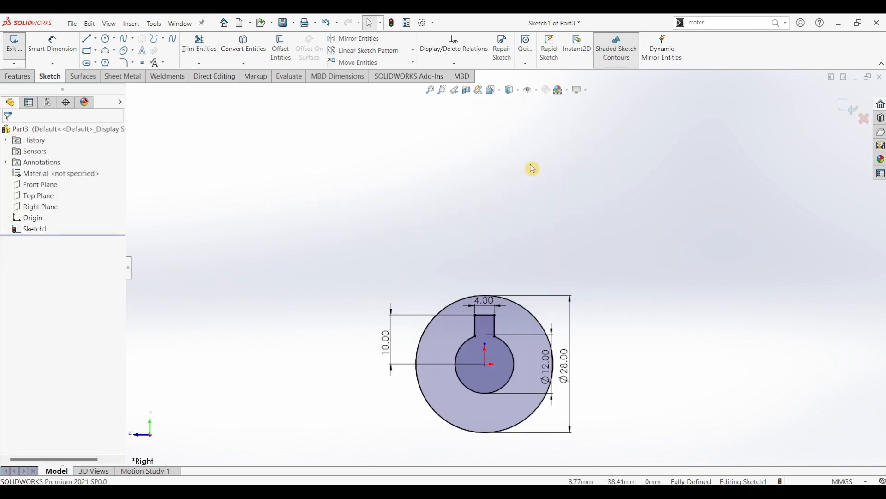
Step: Draw two crossing centerlines above and left of the hub: a vertical one about 11.9 mm and a horizontal one about 10.1 mm long
click(94, 39)
click(97, 62)
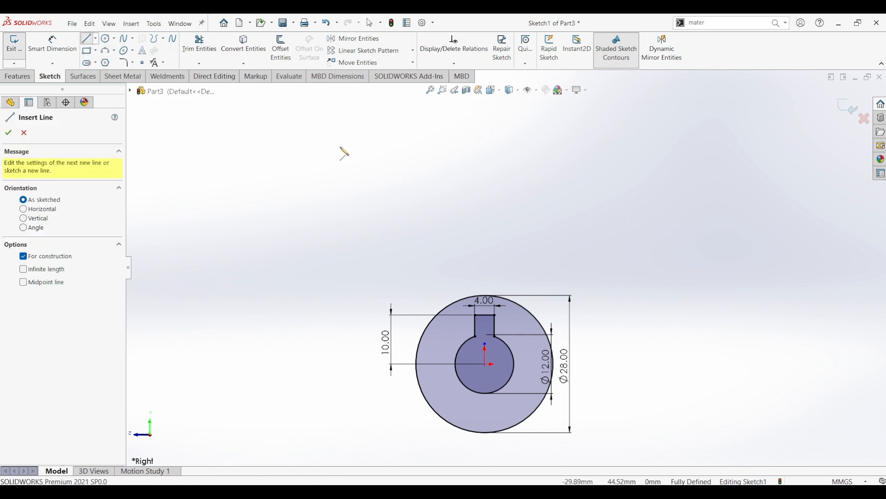
click(386, 145)
click(386, 203)
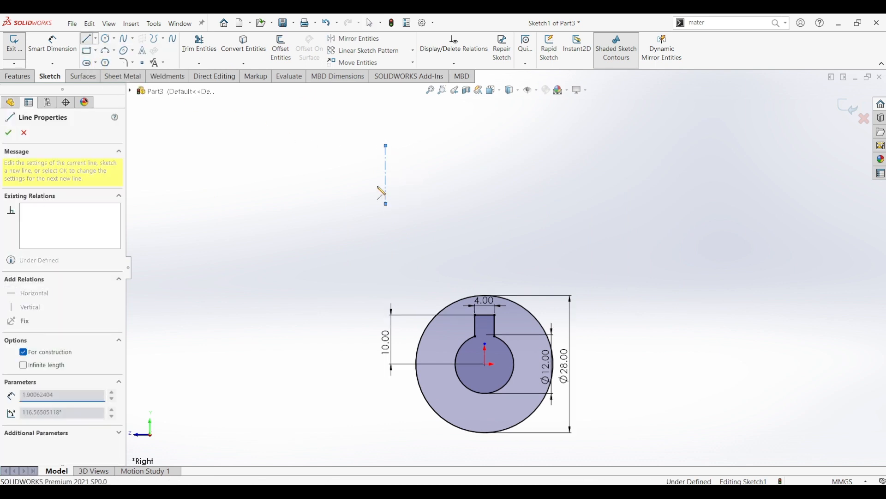
key(Escape)
click(372, 169)
click(421, 169)
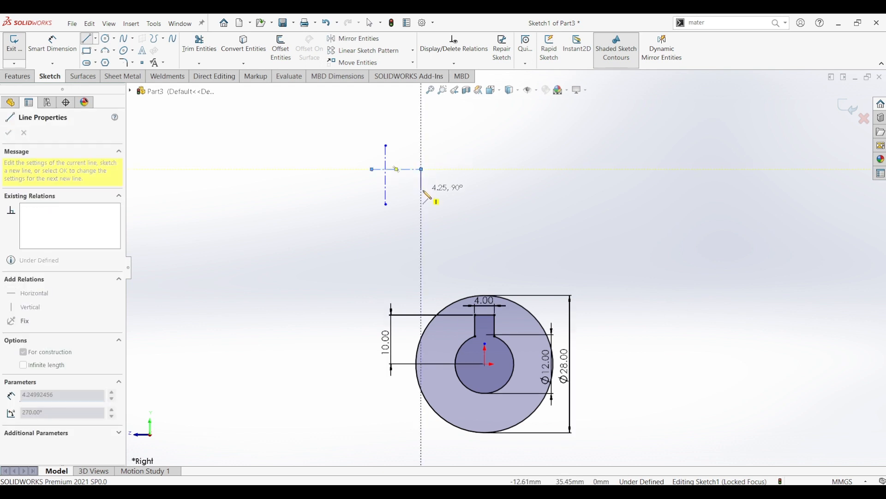
key(Escape)
key(Escape)
Step: Make the midpoints of the two crossing centerlines coincident
scroll(416, 197, down, 4)
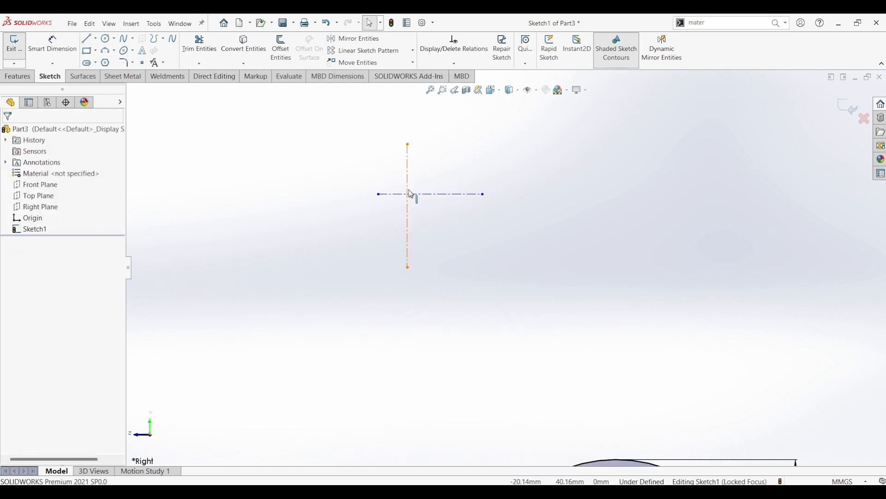
click(410, 210)
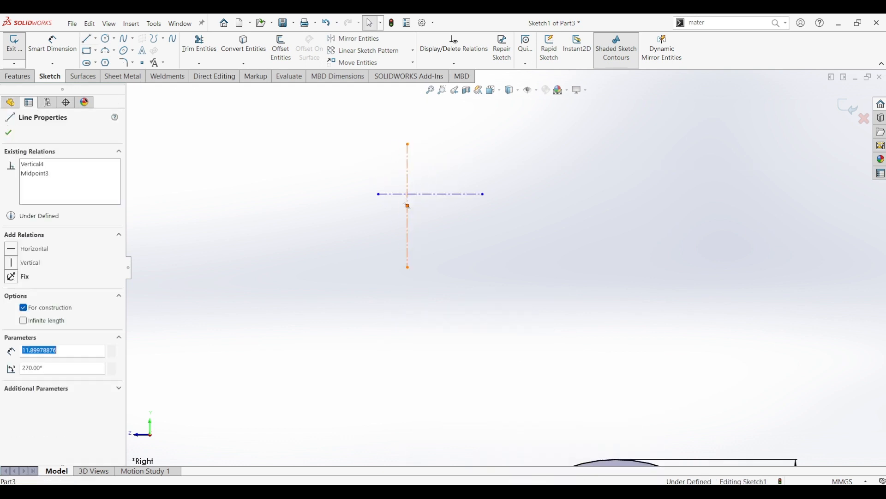
ctrl+click(431, 194)
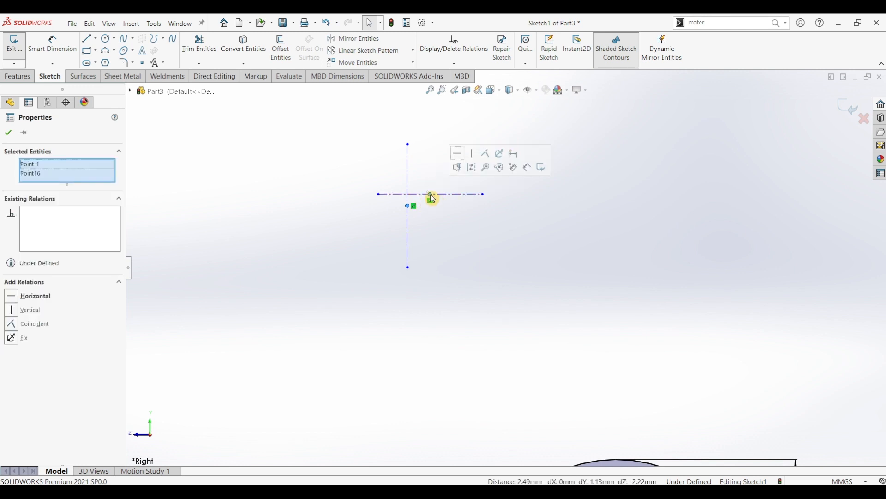
click(489, 159)
Step: Dimension the vertical distance from the origin to the short horizontal centerline to 50 mm
scroll(528, 254, up, 2)
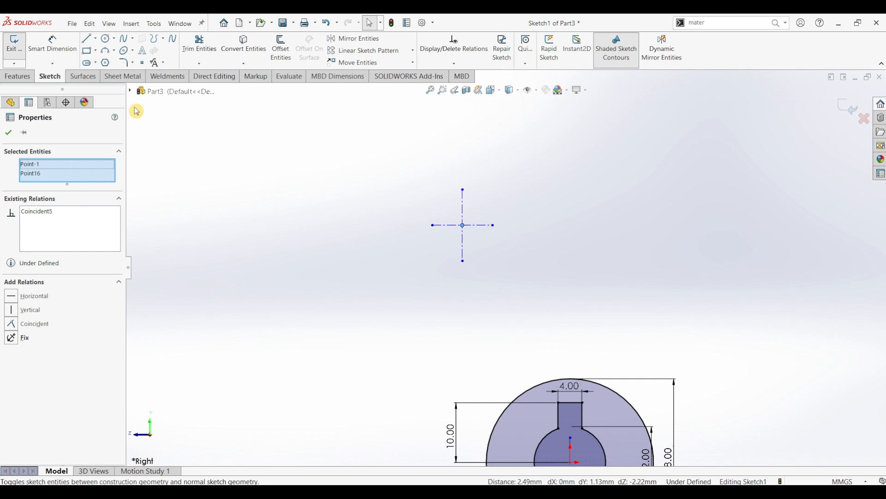
click(59, 54)
click(478, 226)
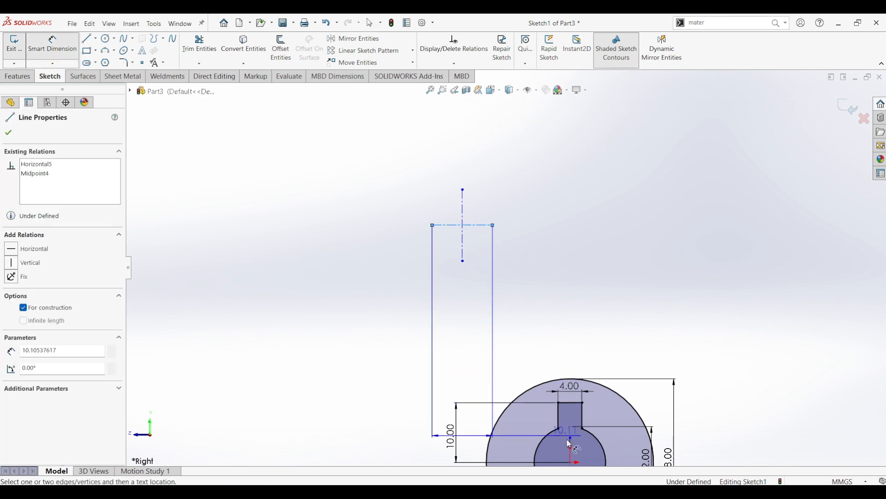
click(571, 462)
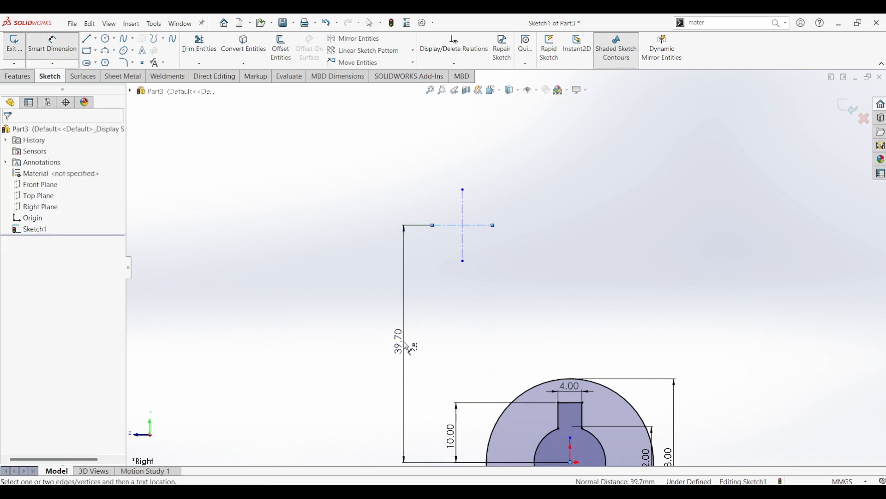
click(406, 344)
text(50)
key(Return)
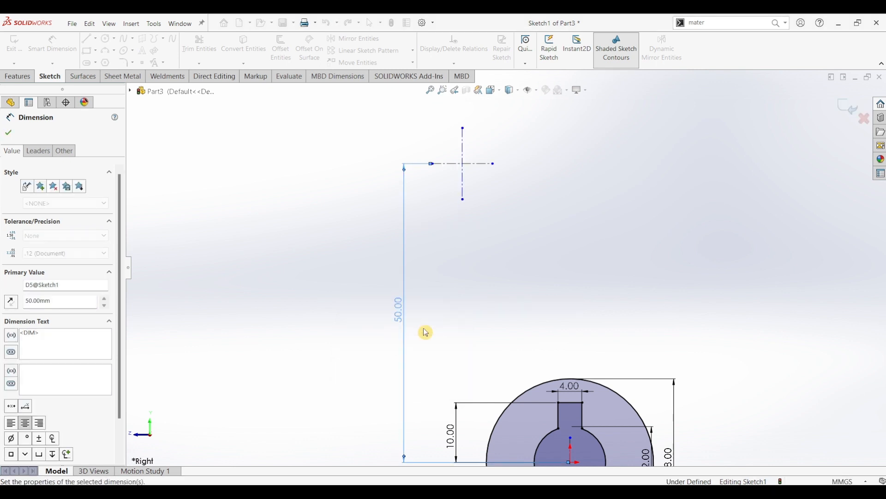
Step: Dimension the horizontal distance from the origin to the upper vertical centerline to 22 mm
scroll(440, 331, up, 3)
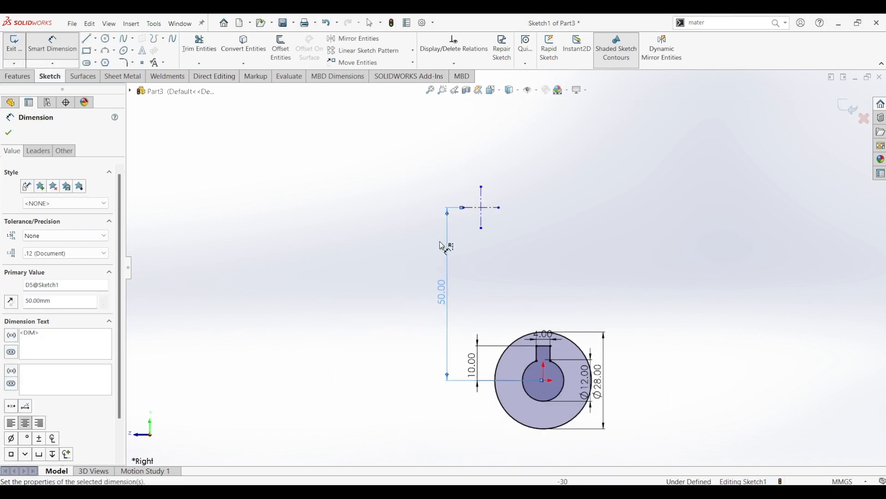
click(483, 202)
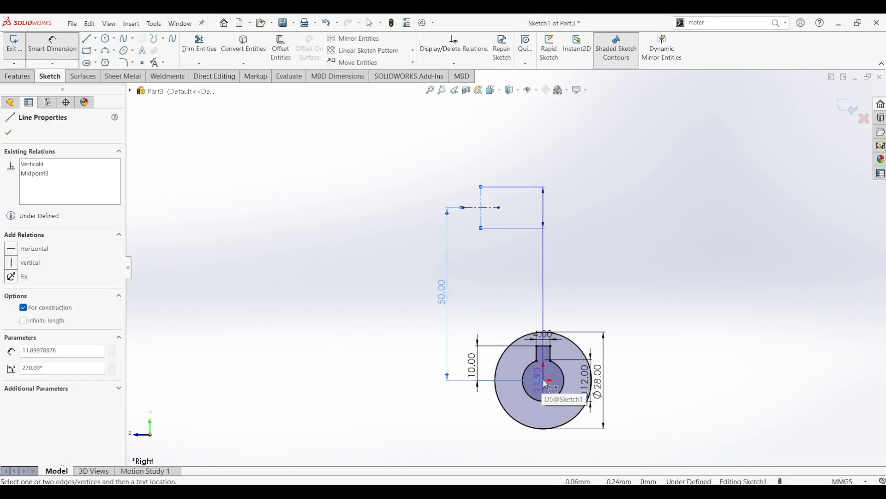
scroll(546, 384, down, 5)
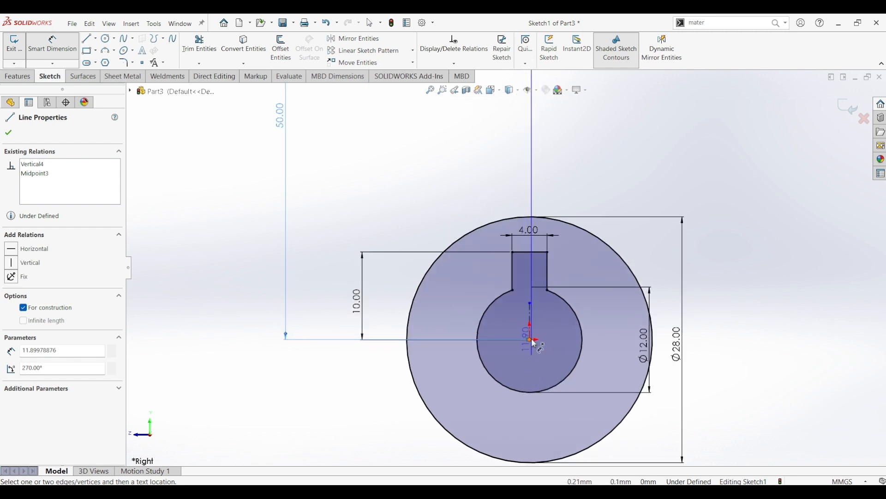
click(530, 340)
click(450, 162)
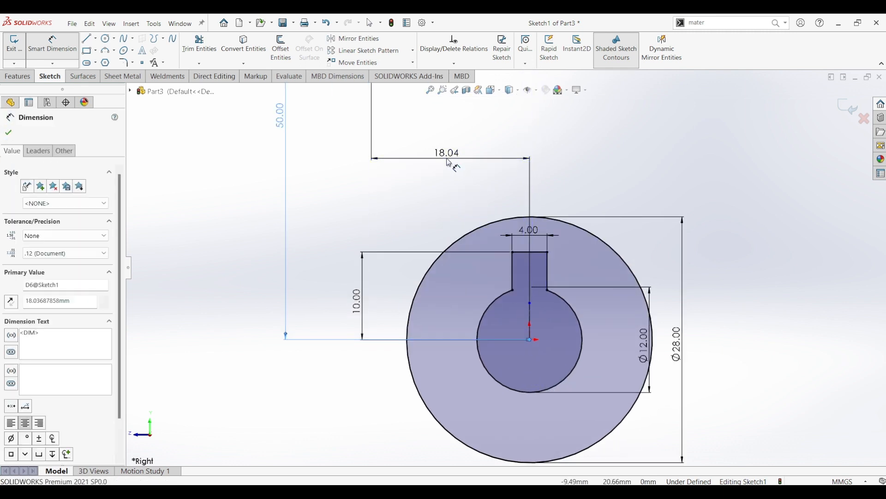
text(22)
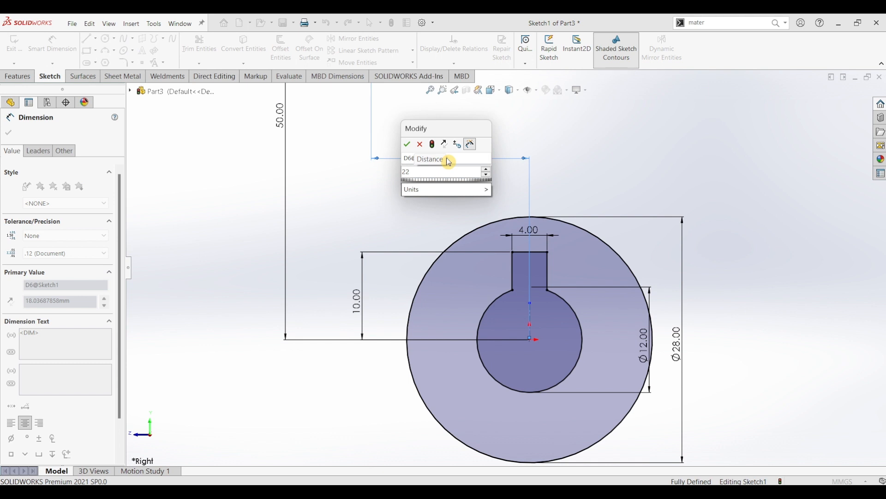
key(Return)
Step: Draw two concentric circles centered on the crossing of the centerlines, with radii of about 2.3 mm and 4.1 mm
scroll(449, 162, up, 4)
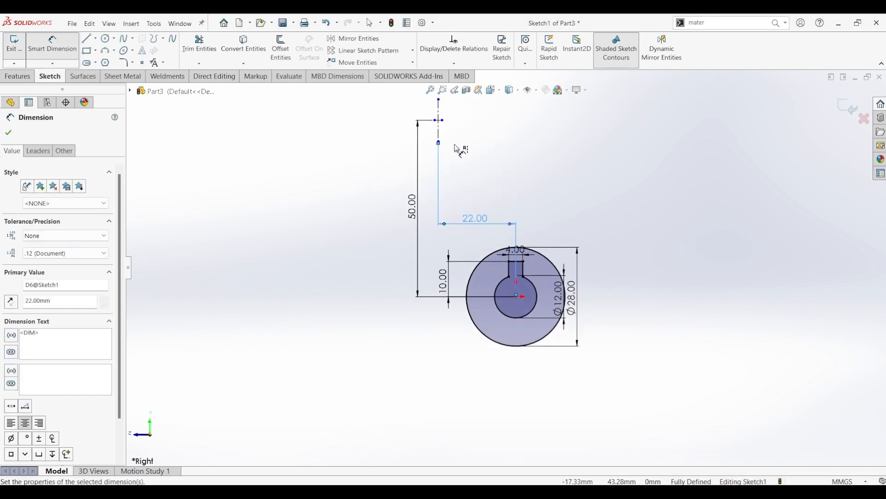
scroll(445, 124, down, 2)
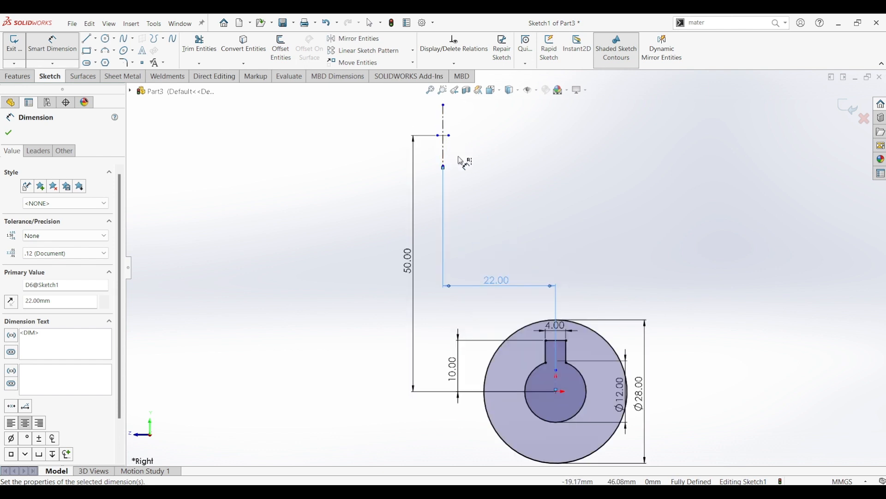
click(106, 38)
scroll(450, 153, down, 3)
scroll(457, 161, down, 1)
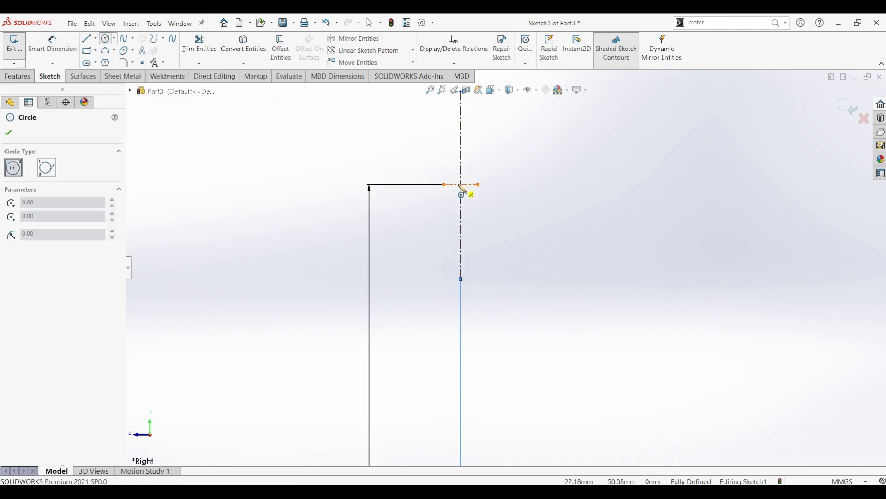
mouse_move(462, 185)
mouse_down()
mouse_move(482, 223)
mouse_move(479, 217)
mouse_up()
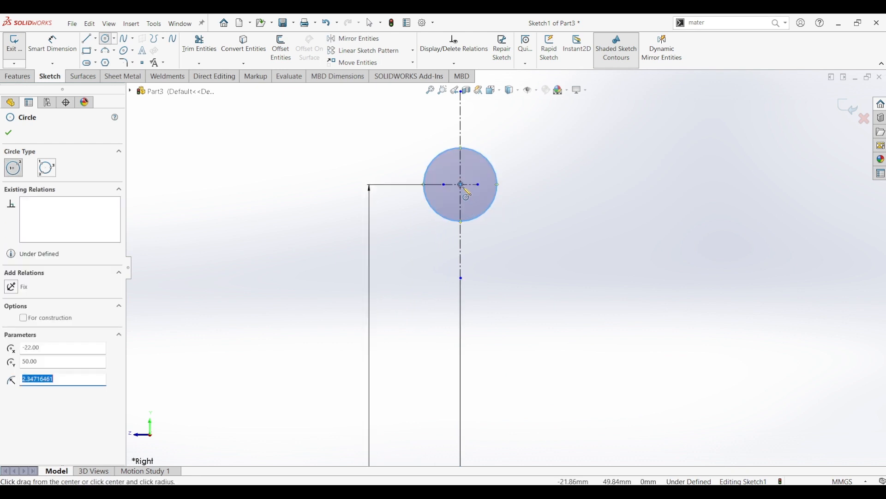
drag(462, 184, 494, 249)
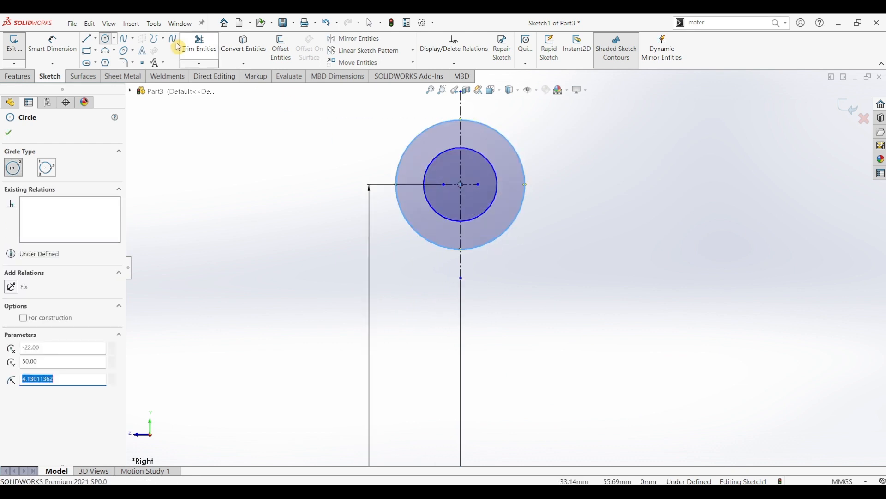
Step: Dimension the two upper concentric circles to diameters of 10 mm and 20 mm
click(52, 49)
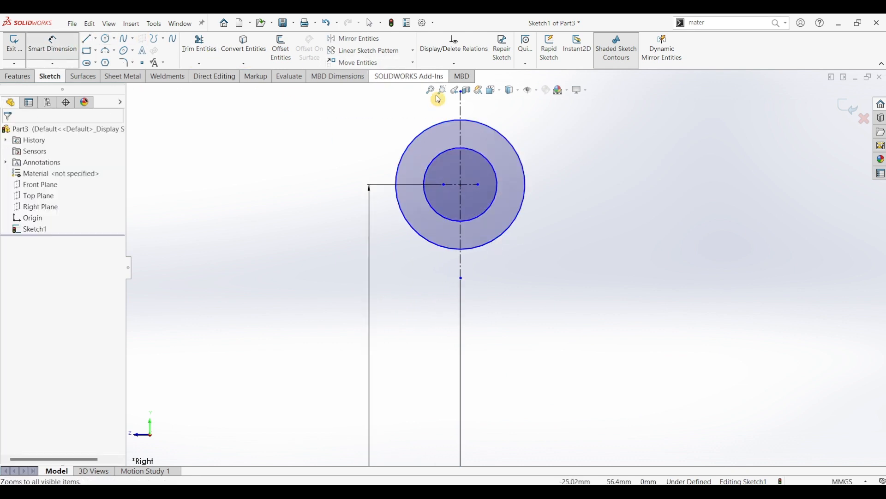
click(495, 171)
click(580, 188)
text(5)
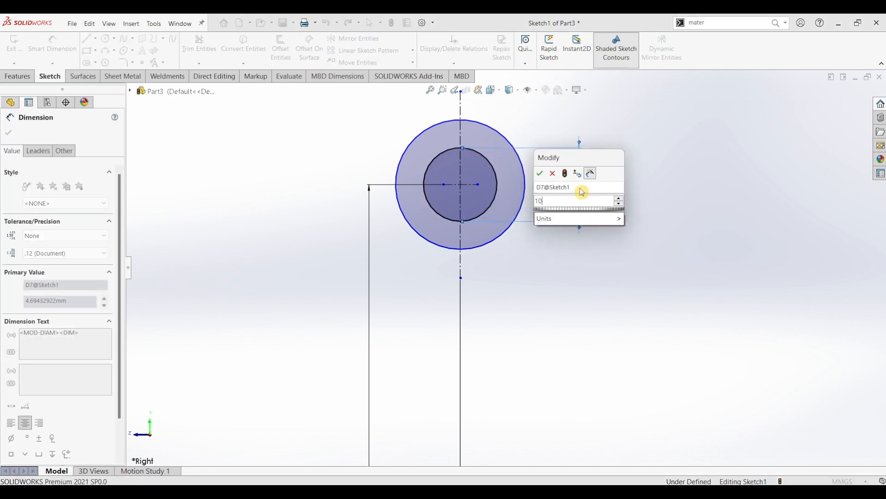
key(Return)
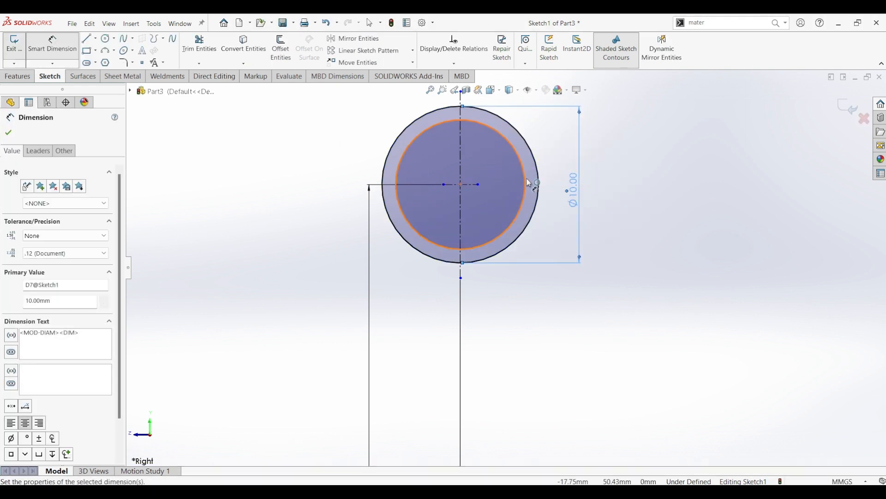
click(527, 184)
click(610, 181)
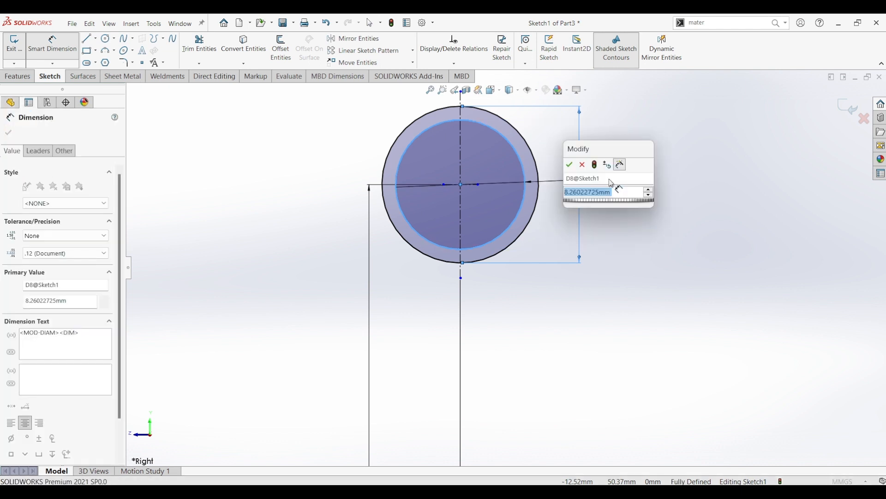
text(20)
key(Return)
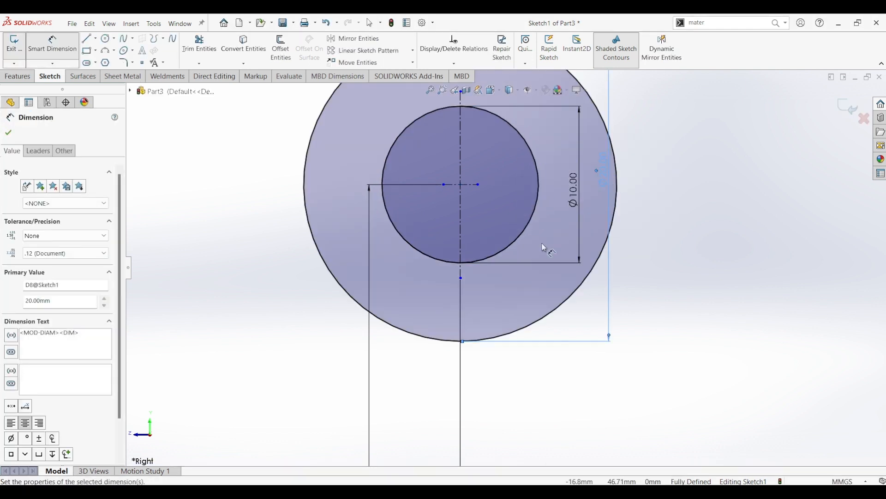
Step: Draw a vertical line up from the 28 mm circle's leftmost point, continued by a slanted line about 22.3 mm long to the 20 mm circle
scroll(552, 284, up, 5)
scroll(557, 405, down, 1)
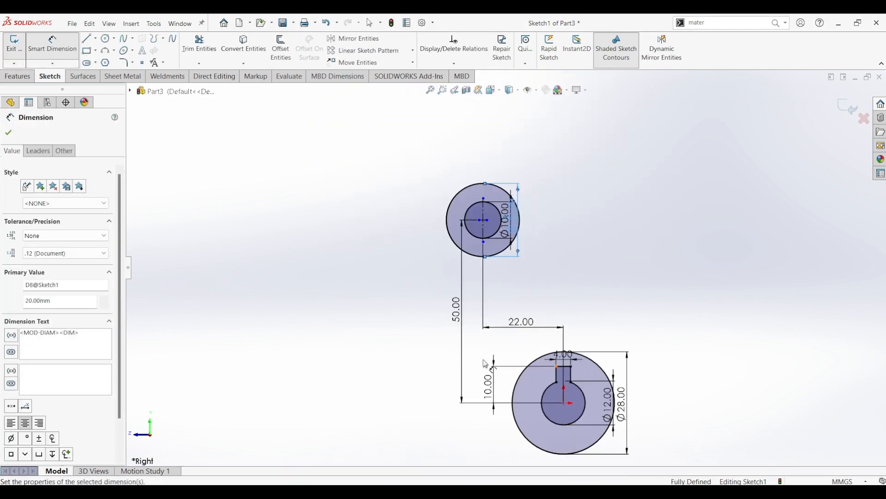
click(87, 39)
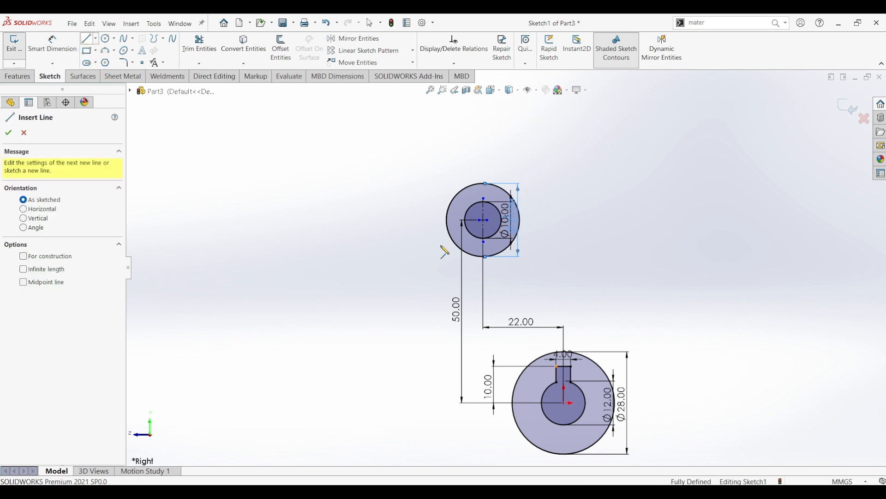
click(513, 403)
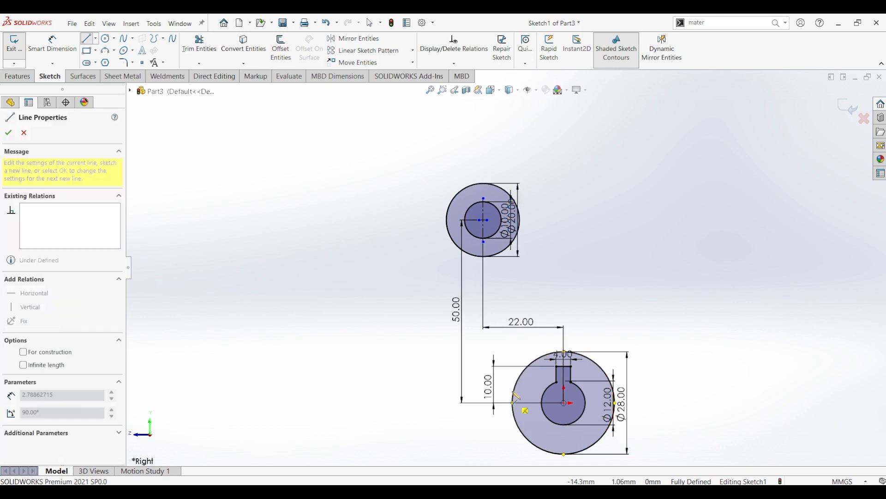
click(513, 307)
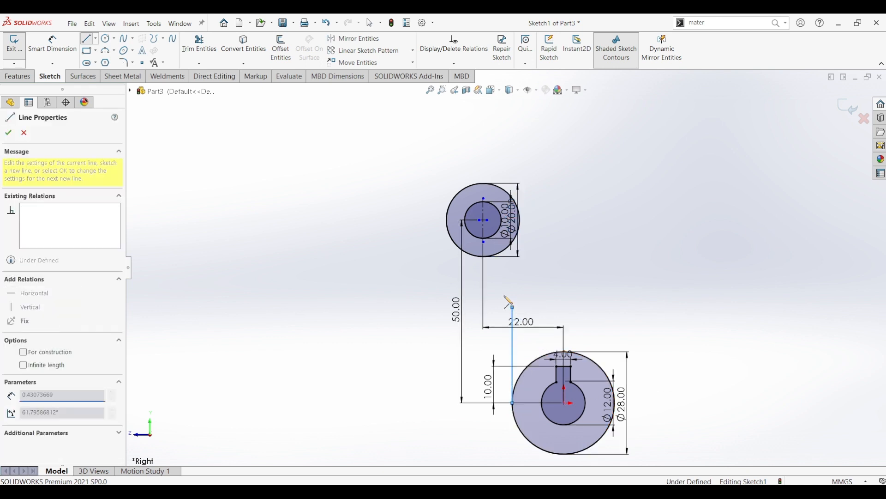
click(460, 248)
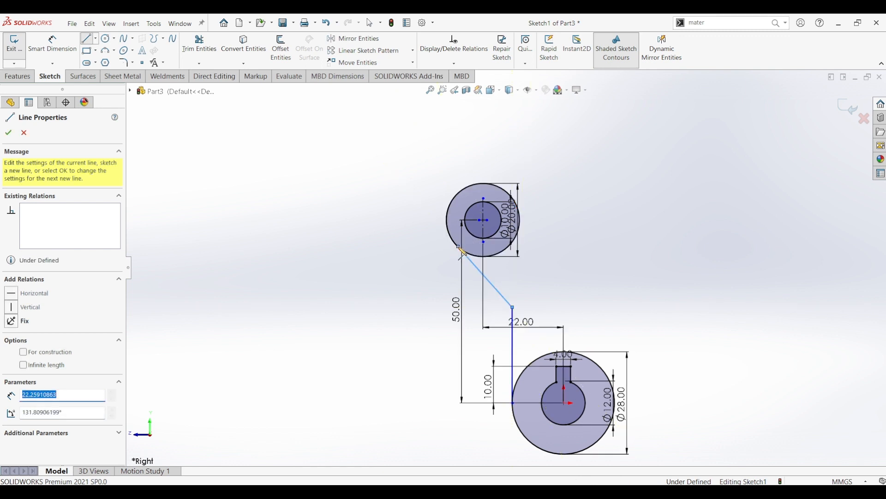
key(Escape)
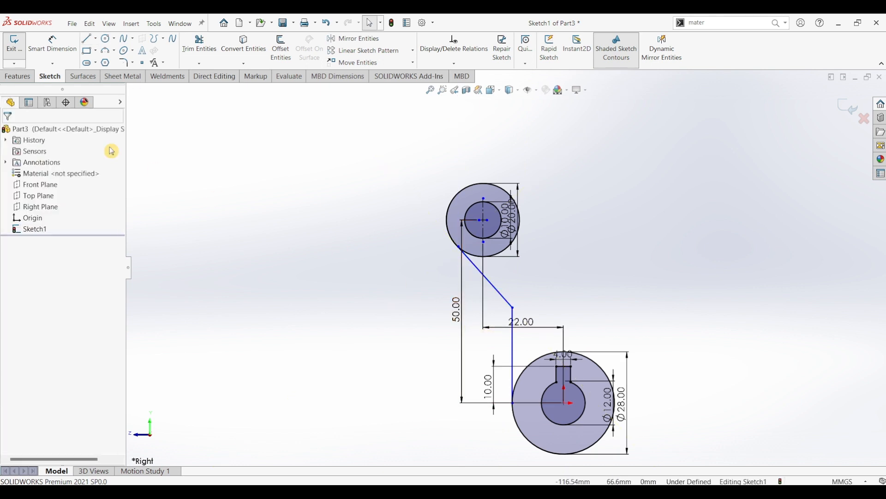
Step: Dimension the angle between the slanted arm line and the vertical centerline through the origin to 45°
click(58, 52)
scroll(547, 358, down, 5)
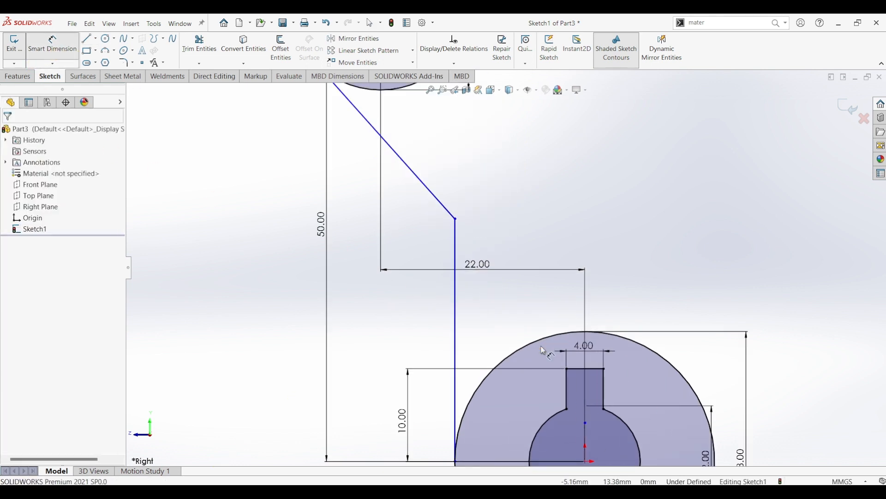
scroll(506, 268, up, 3)
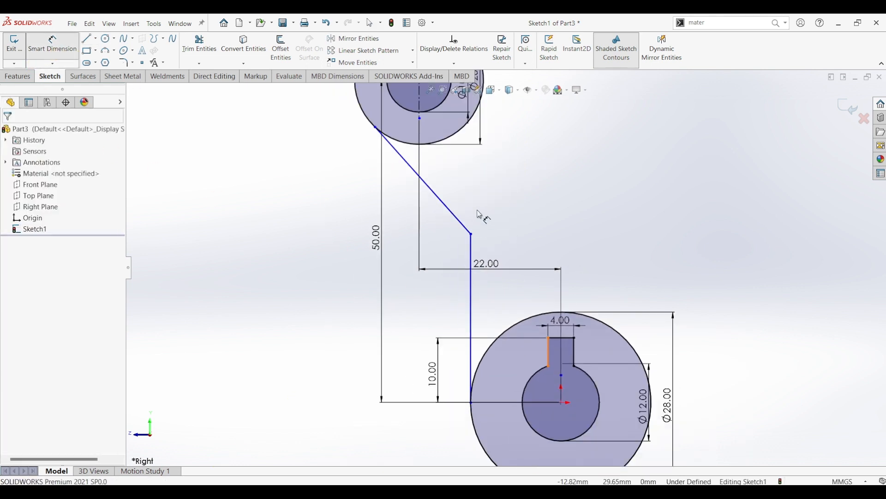
click(454, 217)
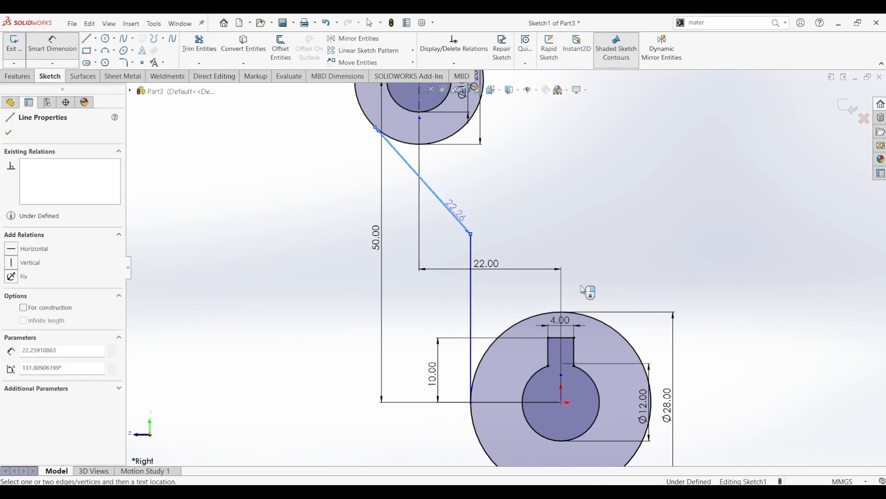
click(552, 323)
click(467, 187)
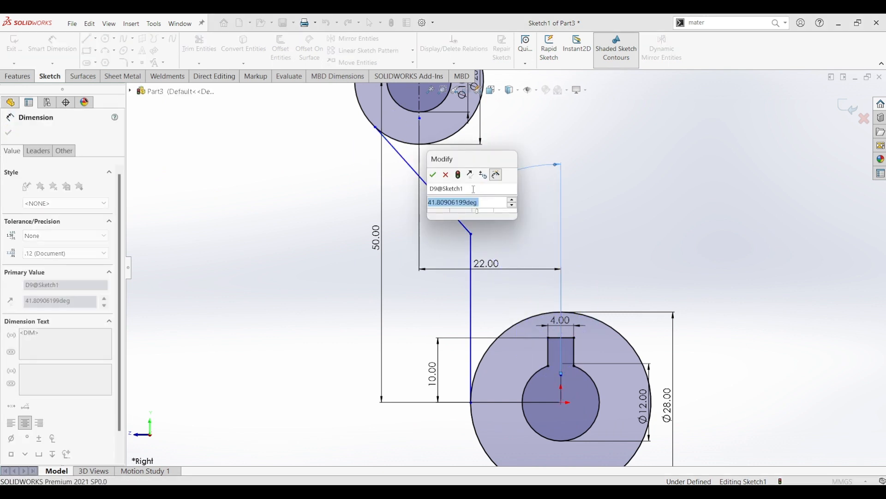
text(45)
key(Return)
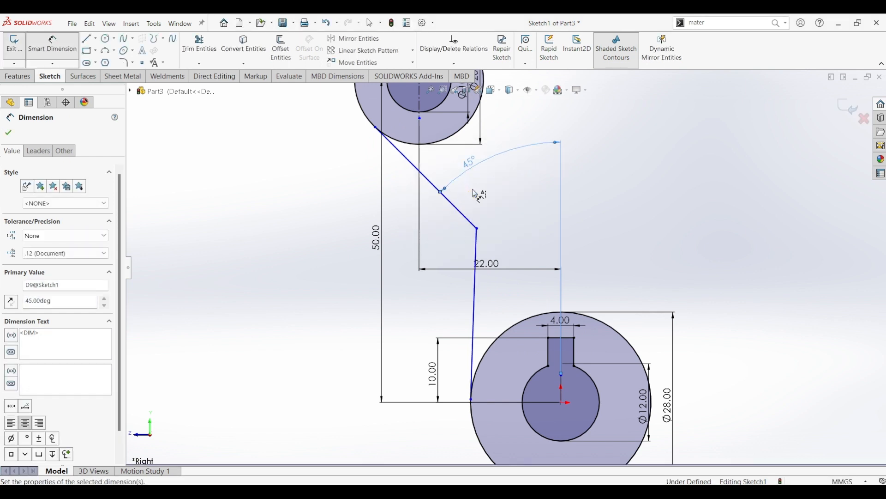
key(Escape)
key(Escape)
Step: Make the arm's lower line vertical and its slanted line tangent to the 20 mm circle
click(474, 301)
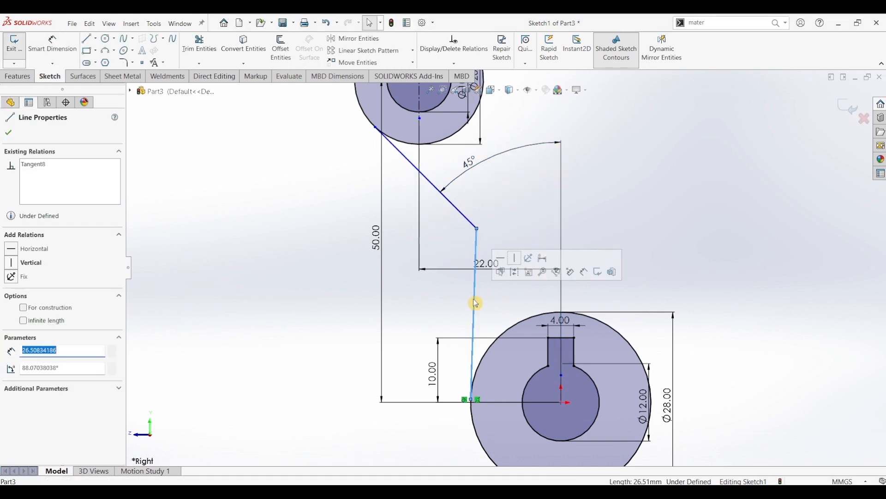
click(515, 258)
key(Escape)
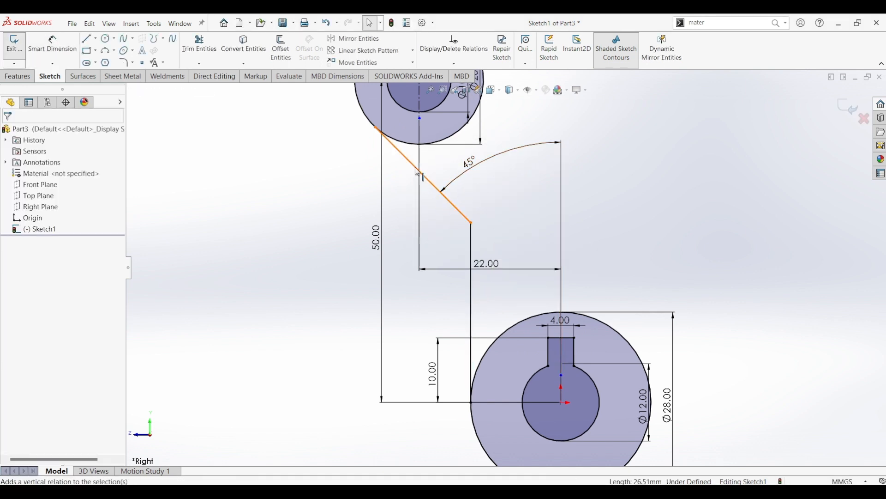
click(381, 137)
ctrl+click(369, 121)
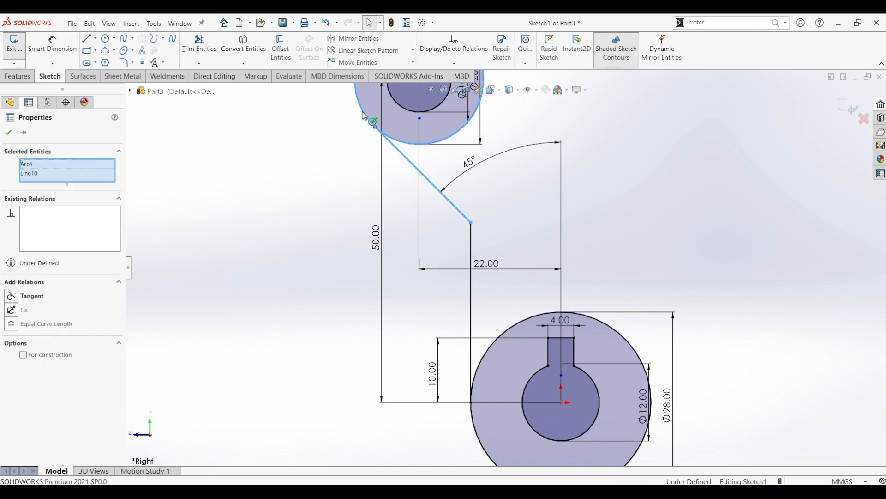
click(390, 70)
click(311, 192)
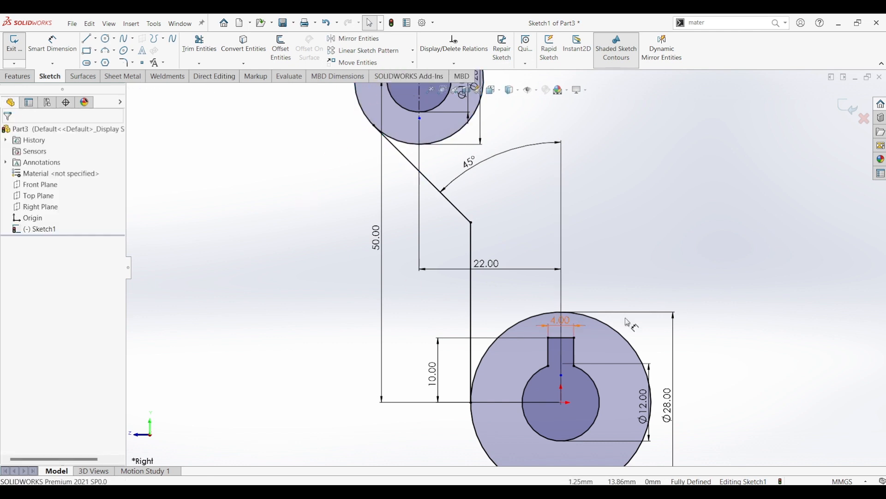
Step: Add a 12 mm sketch fillet at the corner between the arm's vertical and slanted lines
key(f)
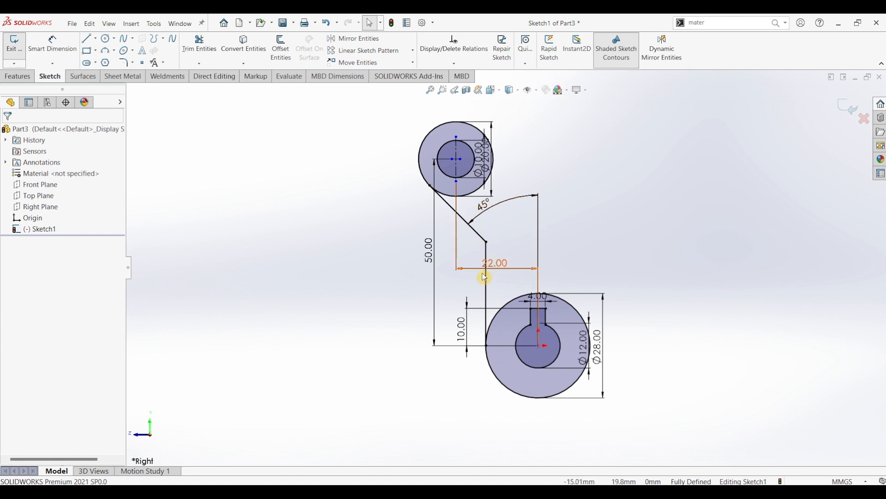
click(184, 104)
click(125, 62)
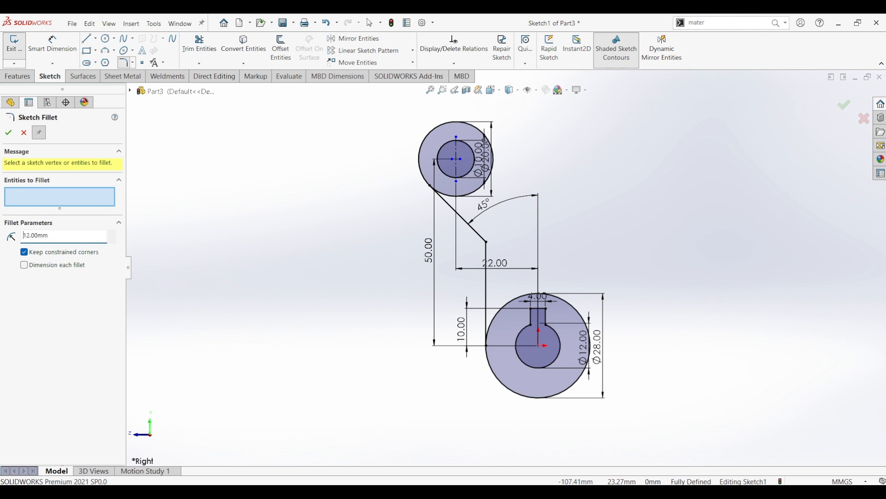
click(488, 243)
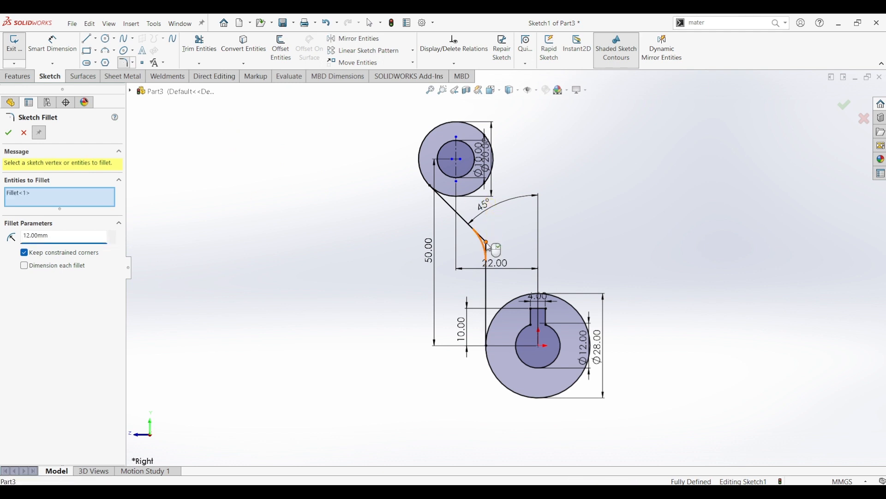
click(8, 132)
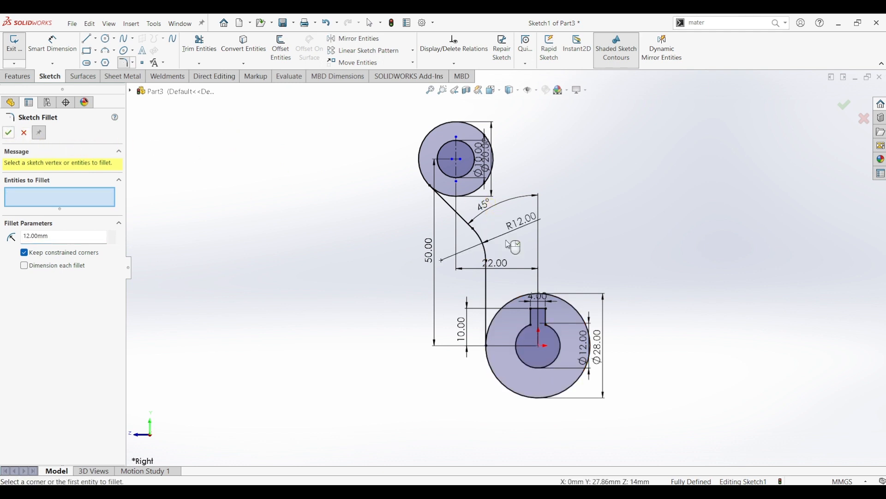
click(8, 134)
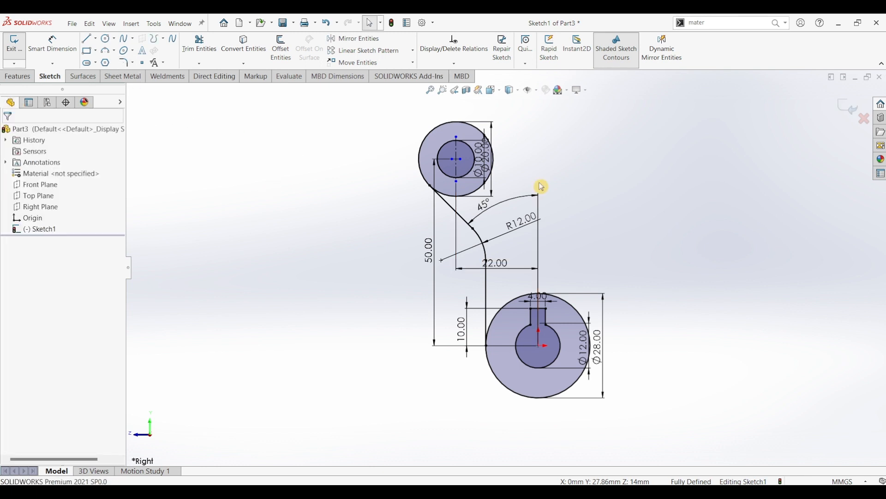
Step: Mirror the two upper circles, the slanted line, the fillet arc and the vertical line about the hub's vertical centerline, keeping the originals
click(353, 39)
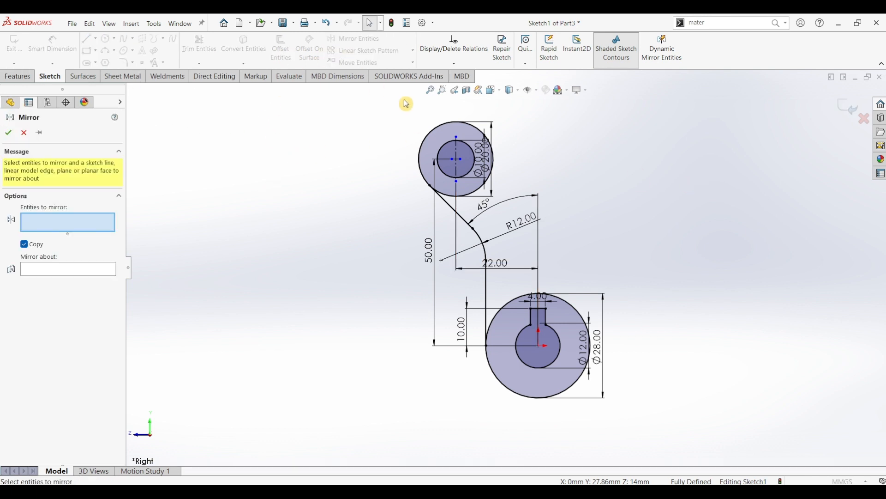
click(437, 126)
click(439, 169)
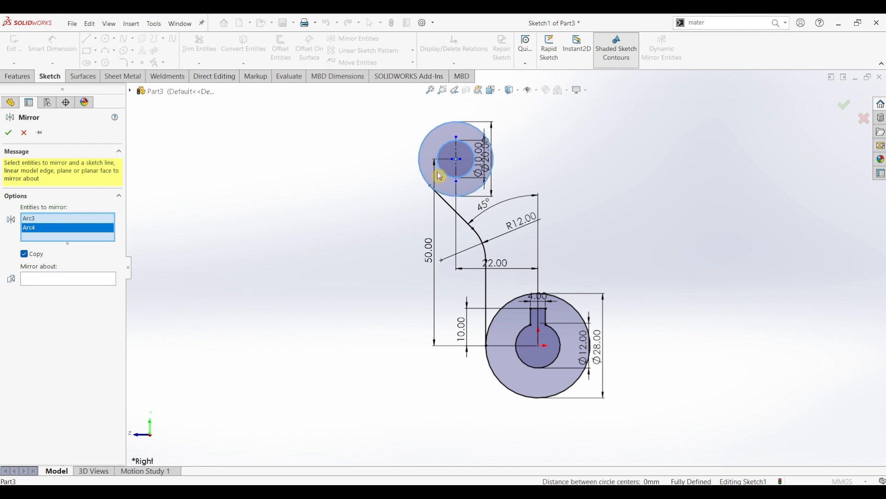
click(460, 215)
click(485, 243)
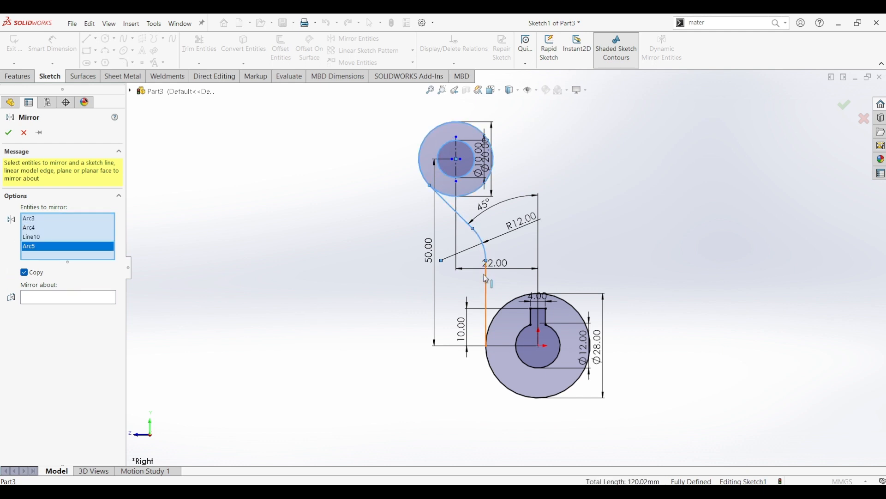
click(487, 287)
click(47, 305)
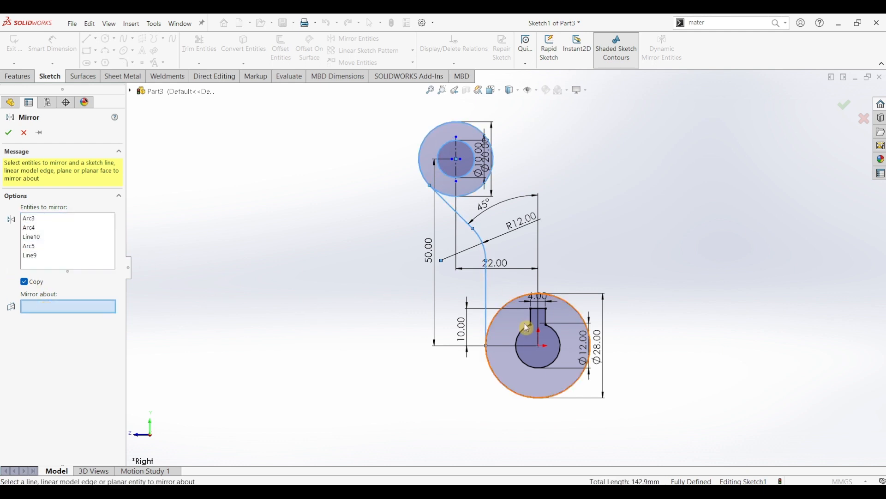
click(539, 344)
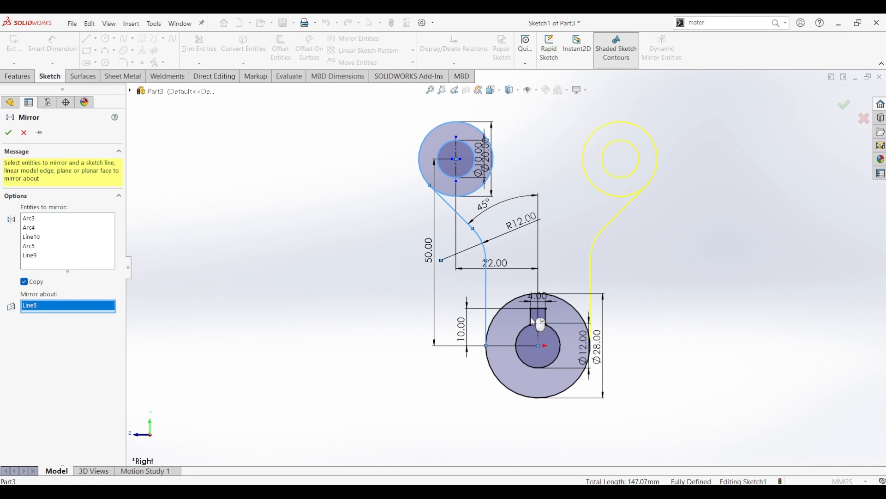
click(8, 134)
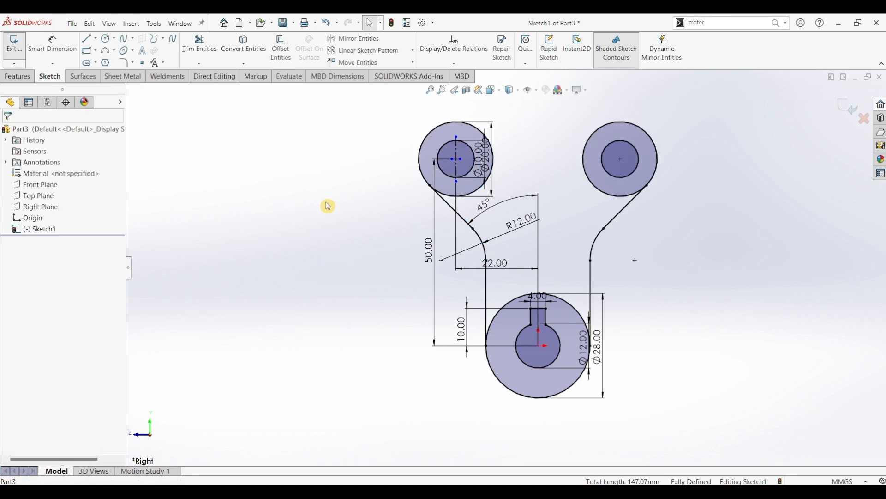
Step: Draw a nearly horizontal line about 40.5 mm long joining the tops of the two 20 mm circles
click(86, 38)
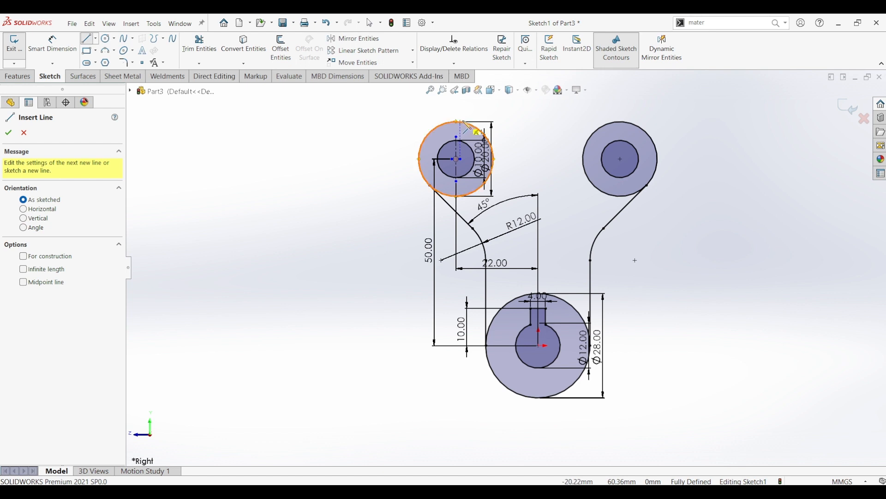
click(464, 122)
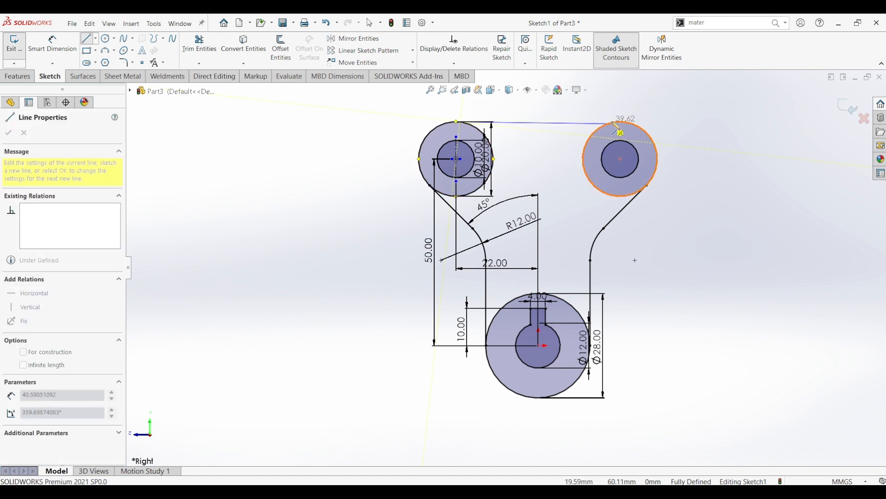
click(611, 123)
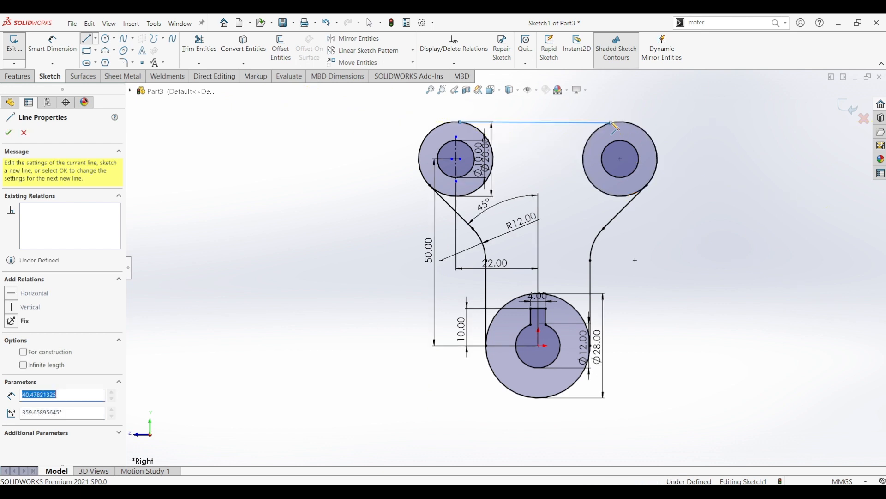
key(Escape)
Step: Make the top connecting line tangent to both 20 mm circles
scroll(531, 141, down, 2)
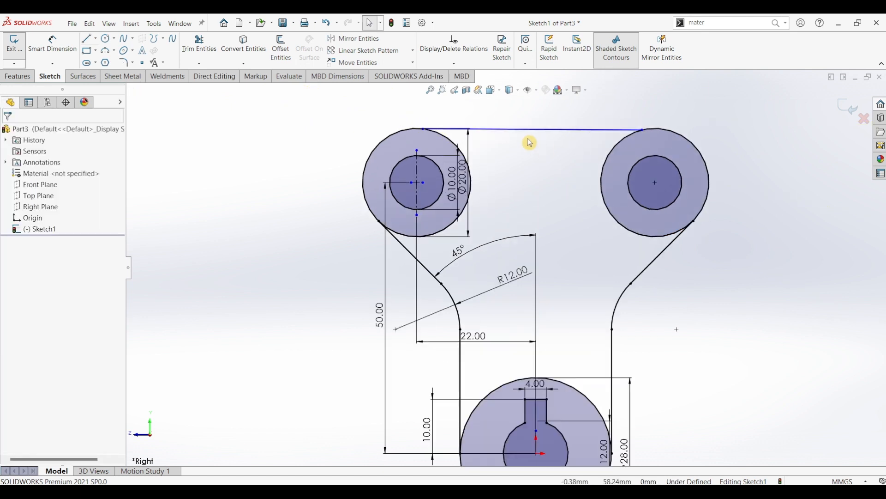
click(447, 121)
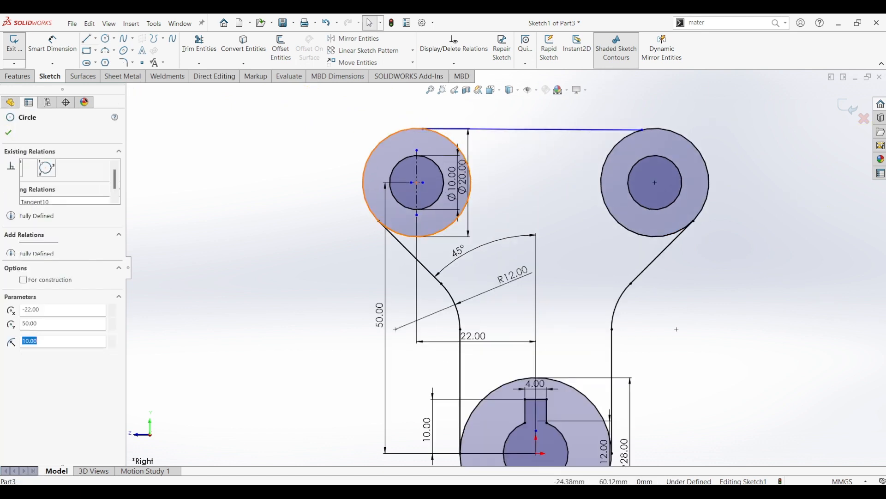
ctrl+click(457, 129)
click(479, 89)
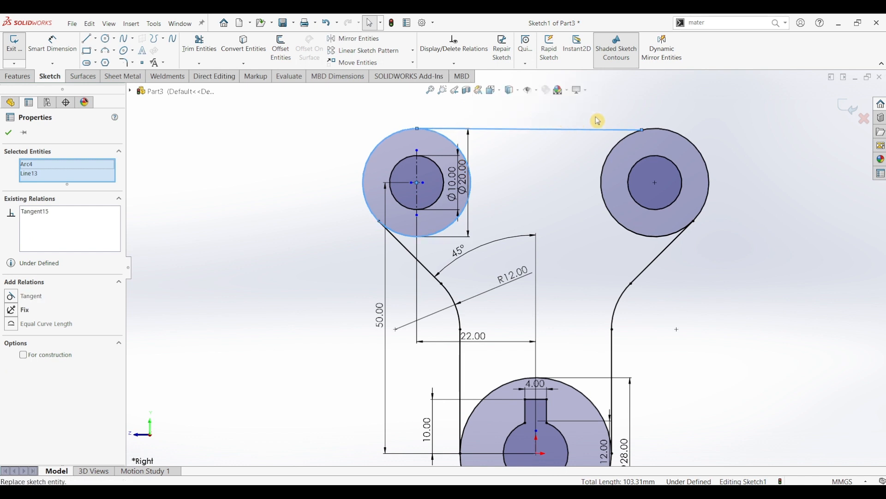
key(Escape)
click(622, 145)
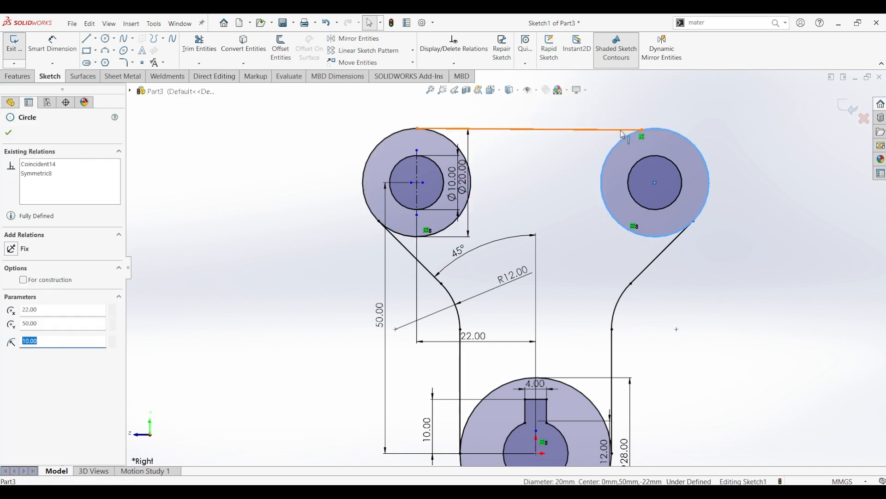
ctrl+click(623, 131)
click(647, 89)
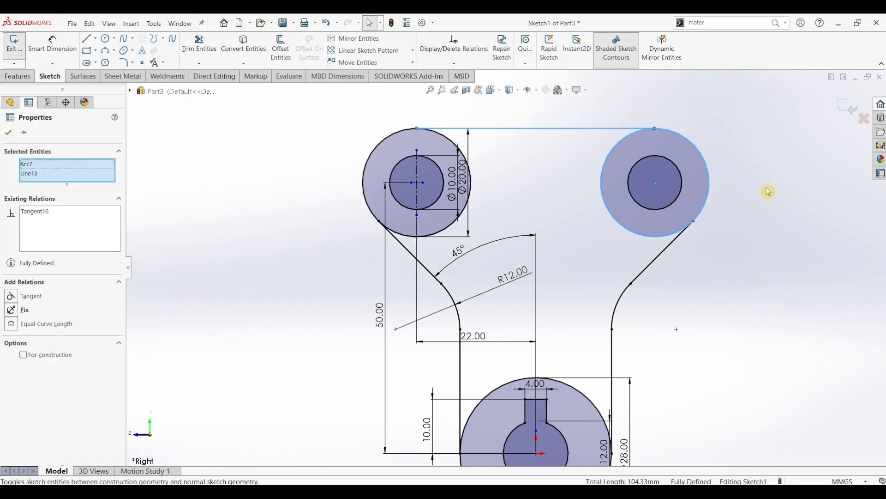
key(Escape)
Step: Trim away the inner arcs of both 20 mm circles to leave one continuous rounded outline around the upper holes
key(f)
scroll(682, 300, up, 1)
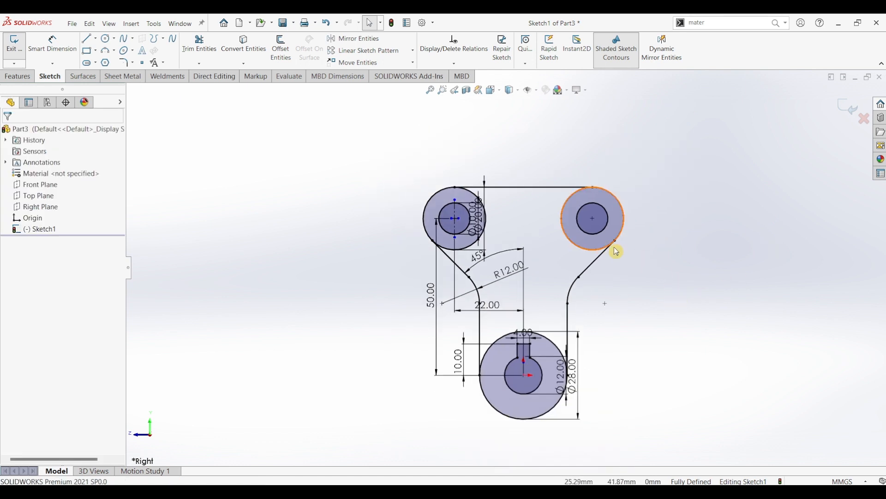
scroll(603, 270, down, 1)
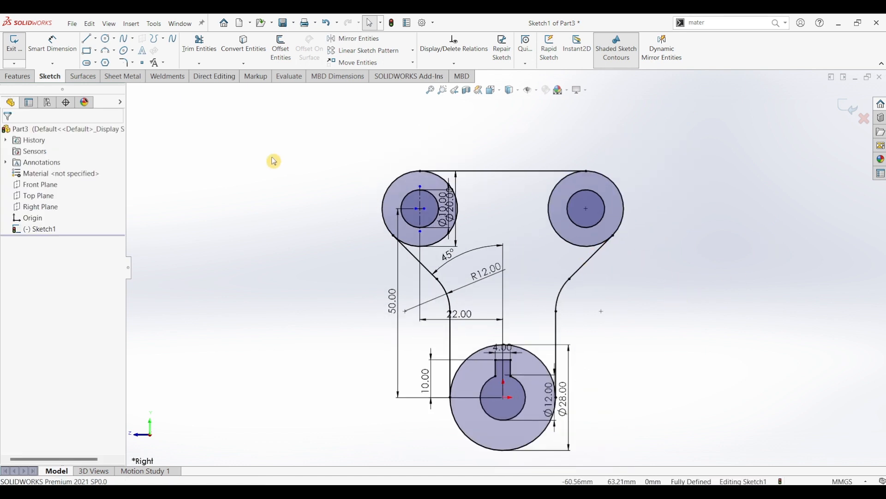
click(199, 44)
scroll(523, 229, down, 3)
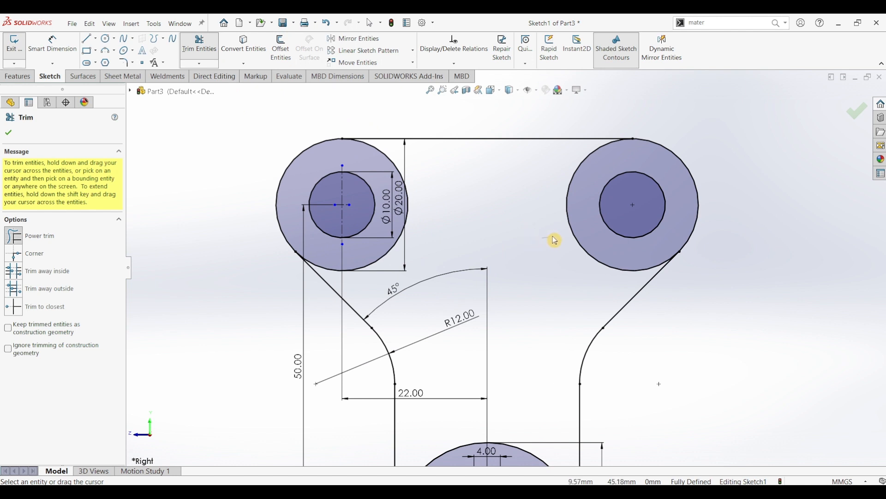
mouse_move(555, 240)
mouse_down()
mouse_move(584, 230)
mouse_move(411, 224)
mouse_move(493, 277)
mouse_up()
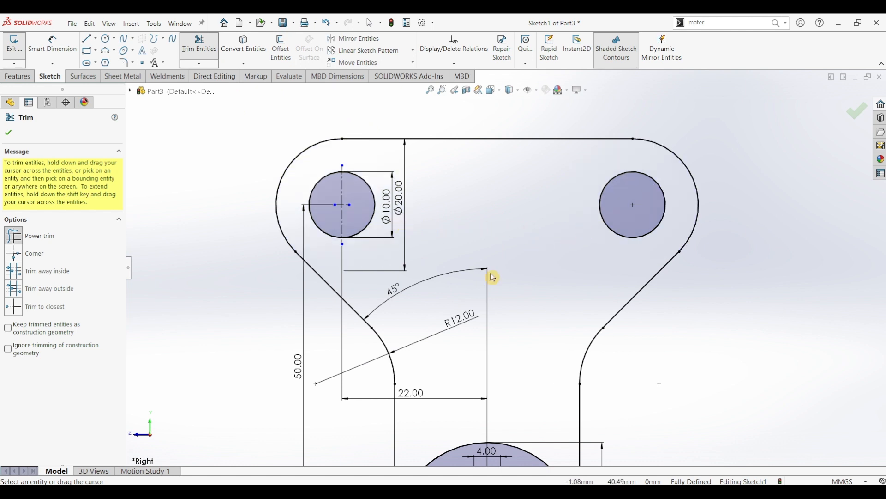
scroll(535, 301, up, 4)
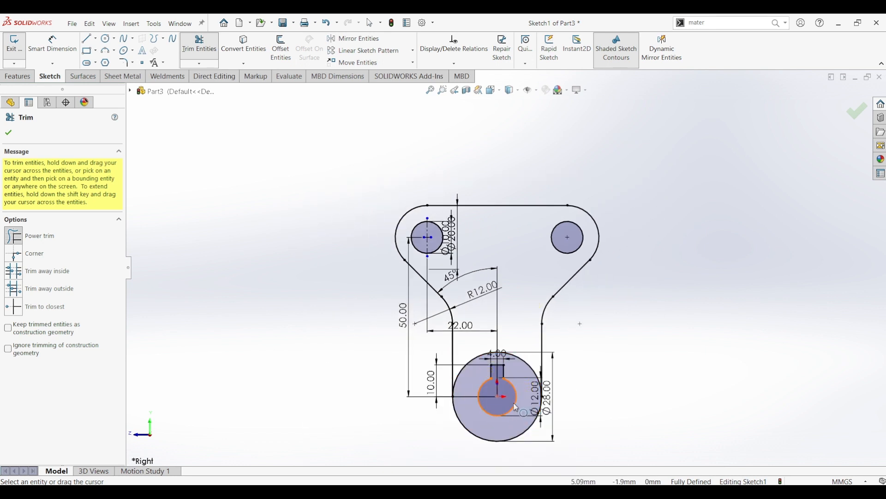
click(9, 133)
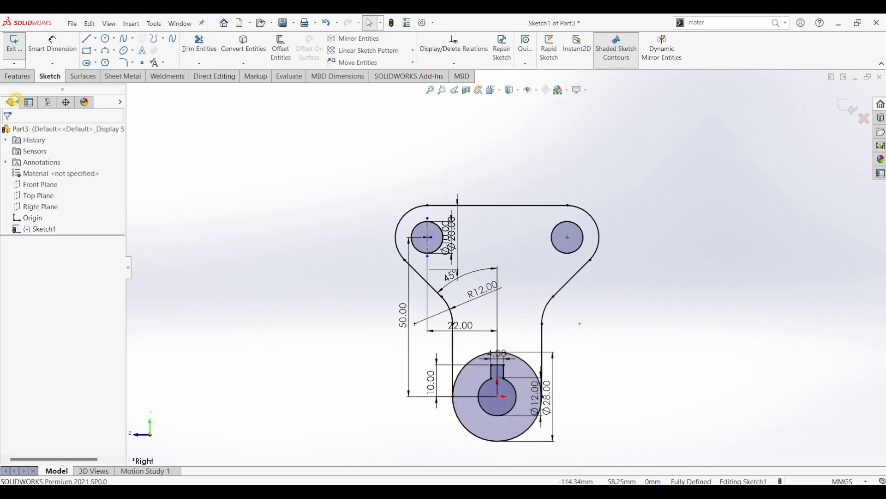
Step: Extrude the keyed hub ring region of the sketch as a blind boss 36 mm deep
click(18, 79)
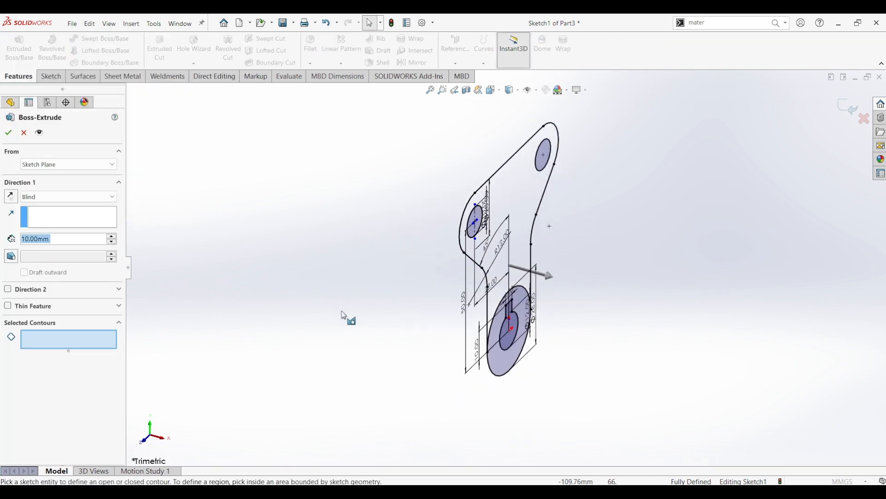
click(504, 363)
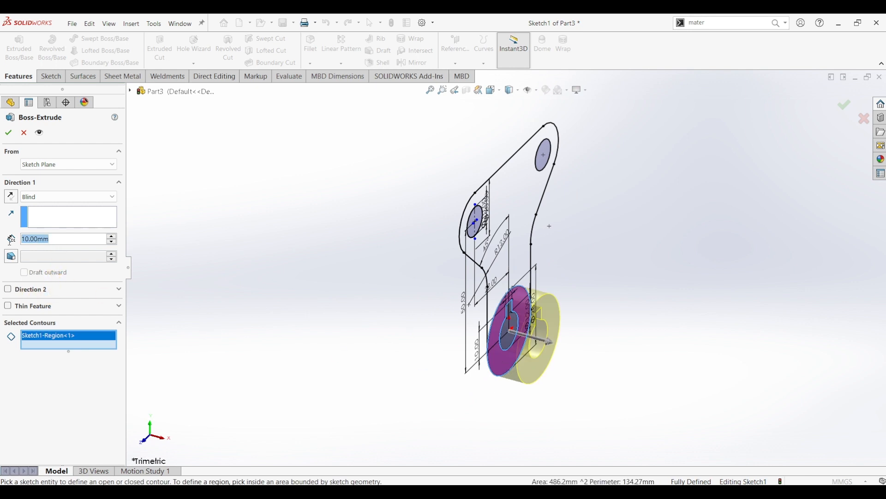
text(36)
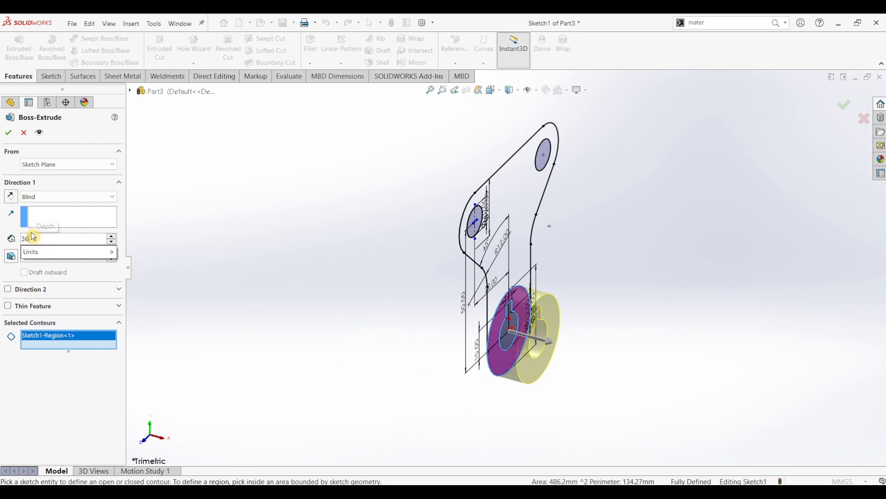
key(Return)
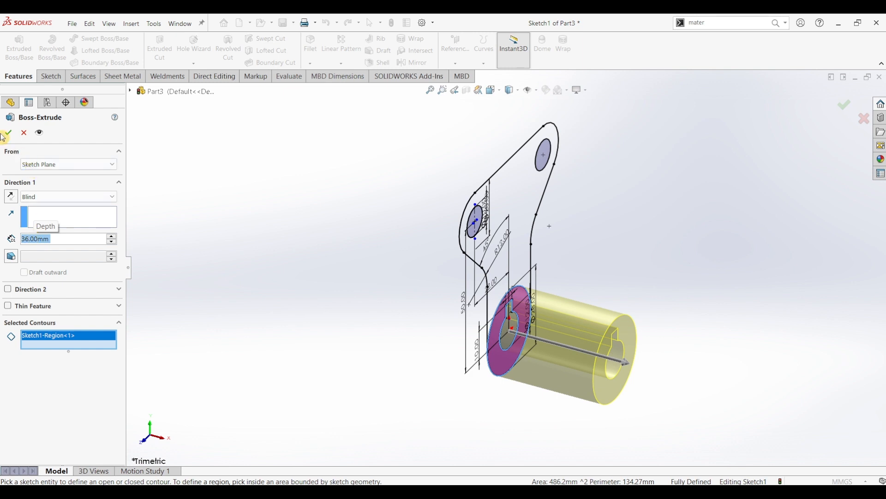
click(6, 134)
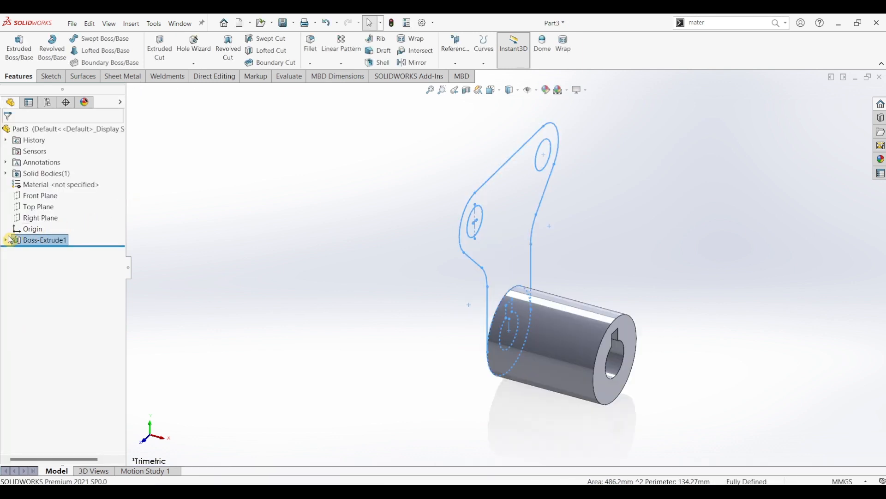
Step: Reuse the hub's sketch to extrude the arm region around the two upper holes 22 mm, merged with the hub
click(7, 240)
click(34, 251)
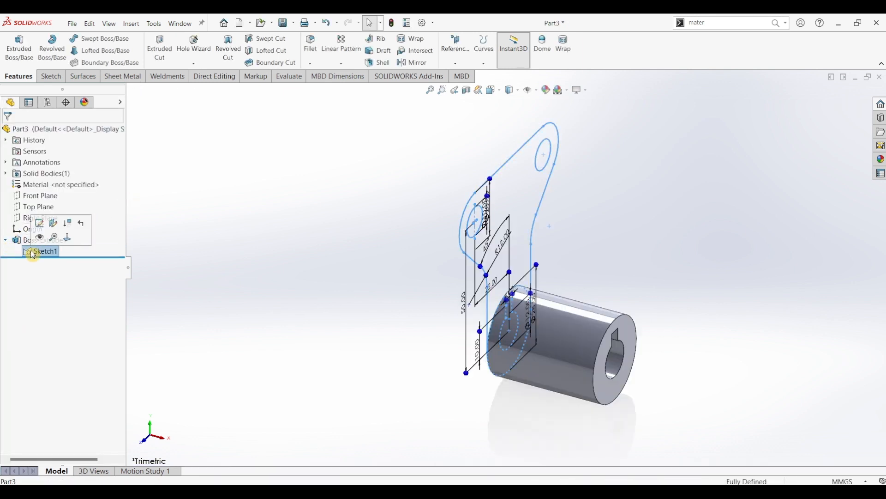
click(25, 62)
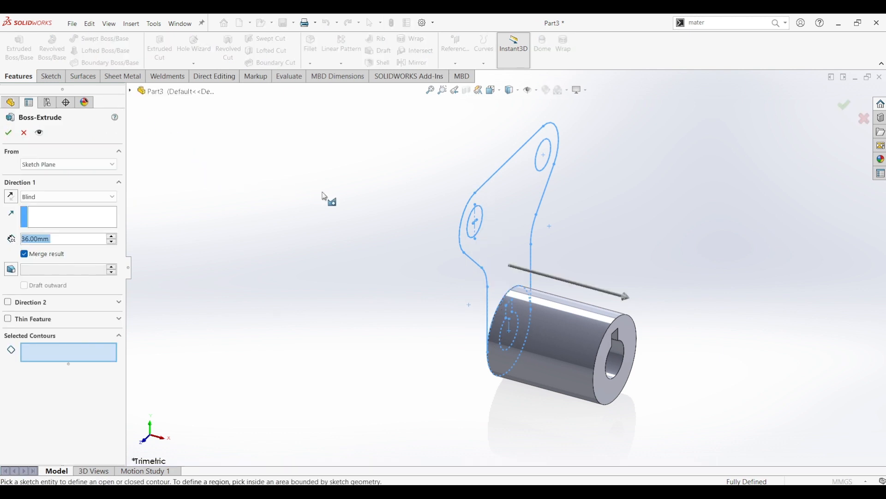
click(507, 218)
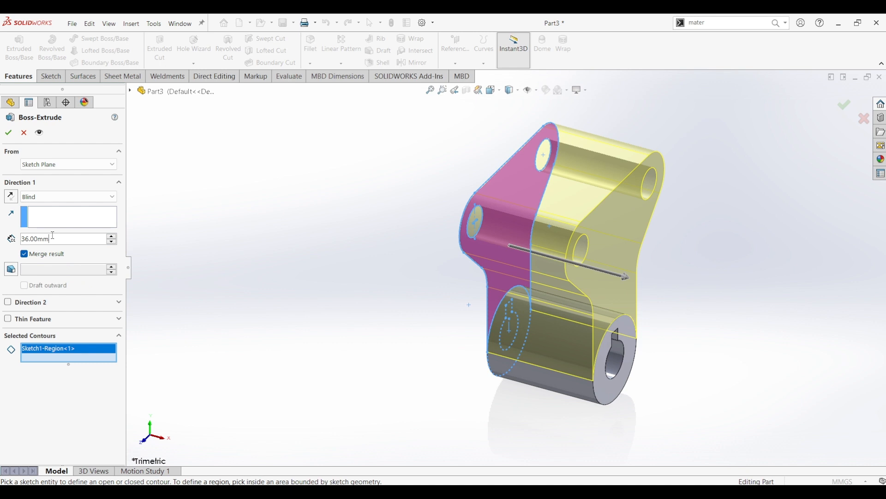
key(BackSpace)
key(BackSpace)
key(BackSpace)
key(BackSpace)
key(BackSpace)
key(BackSpace)
text(22)
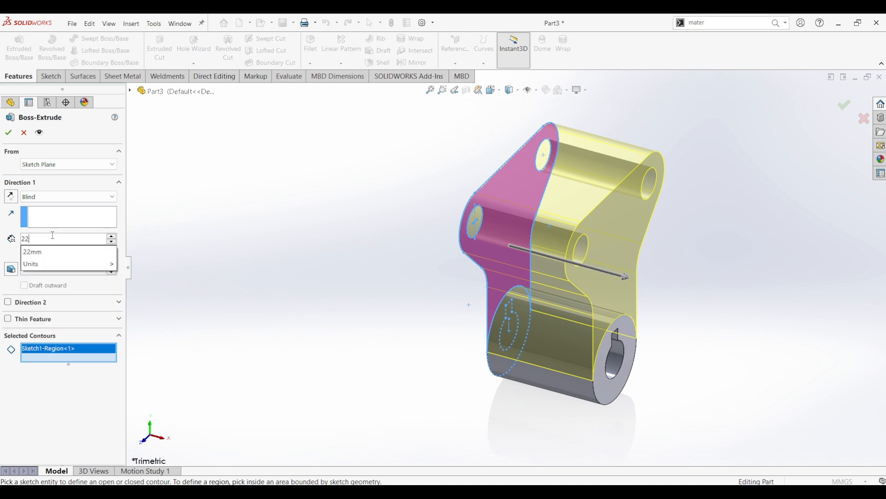
key(Return)
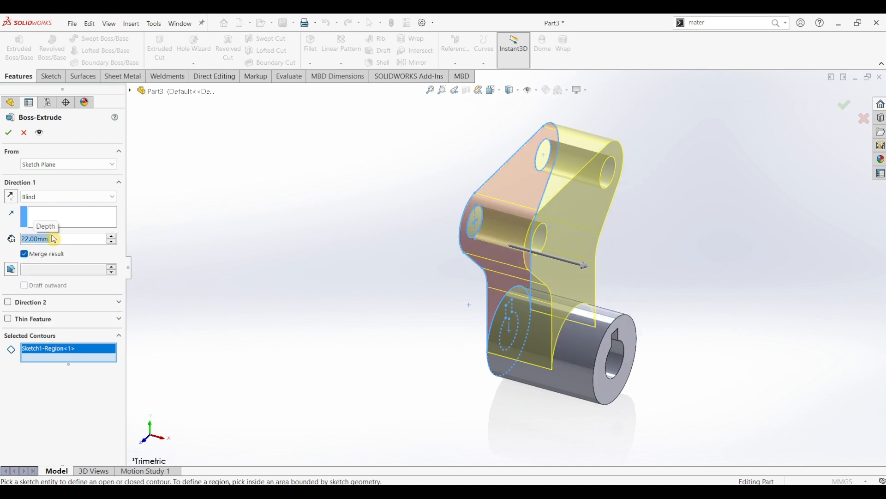
click(10, 134)
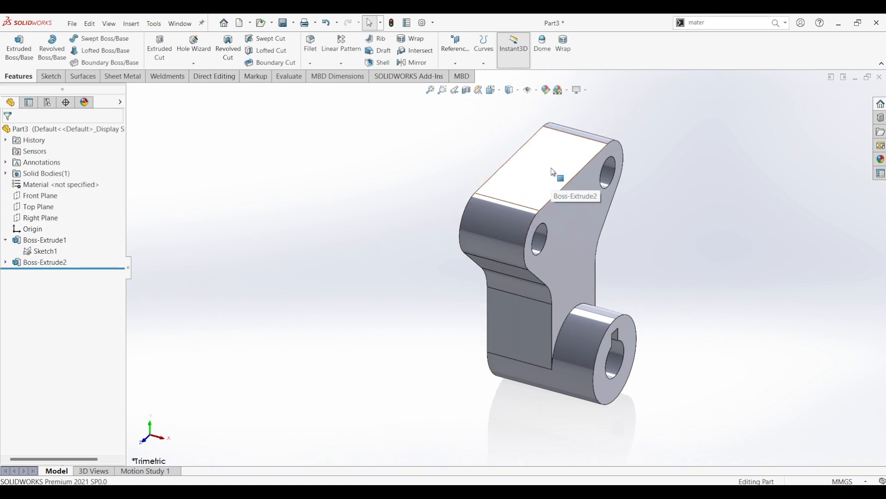
Step: Start a sketch on the arm's flat top face and draw a corner rectangle about 8.6 mm wide extending past both rounded ends
click(554, 172)
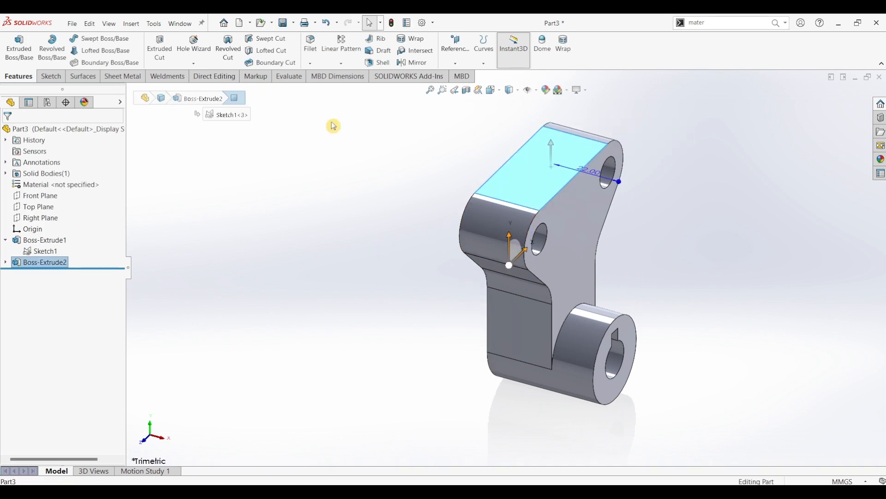
click(51, 76)
click(14, 46)
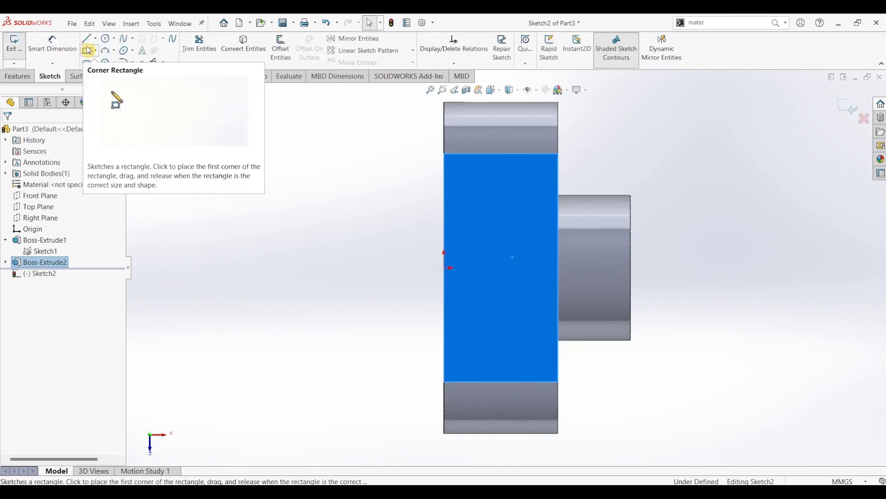
click(92, 52)
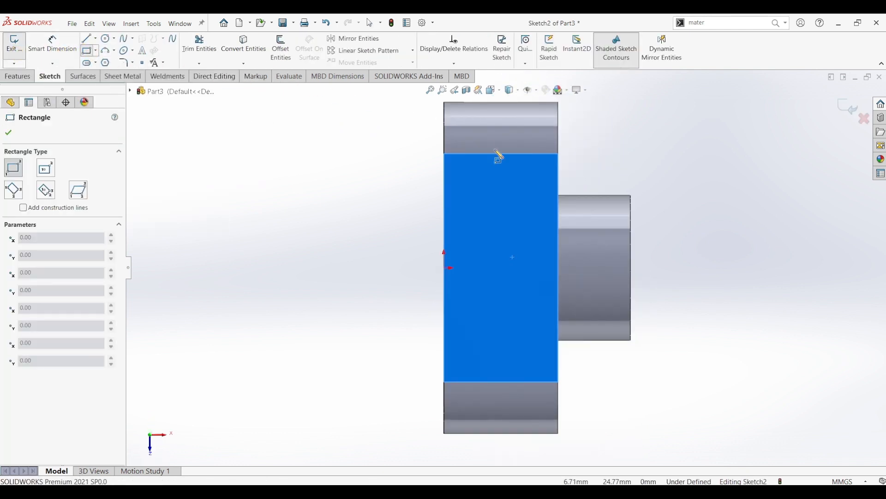
key(z)
mouse_move(485, 141)
mouse_down()
mouse_move(524, 210)
mouse_move(516, 403)
mouse_up()
Step: Dimension the slot rectangle's width as 10 mm
click(53, 43)
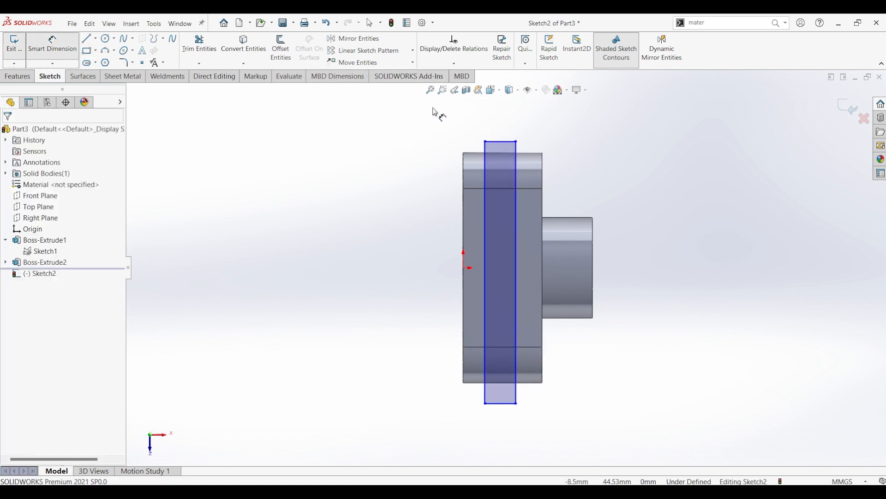
click(505, 143)
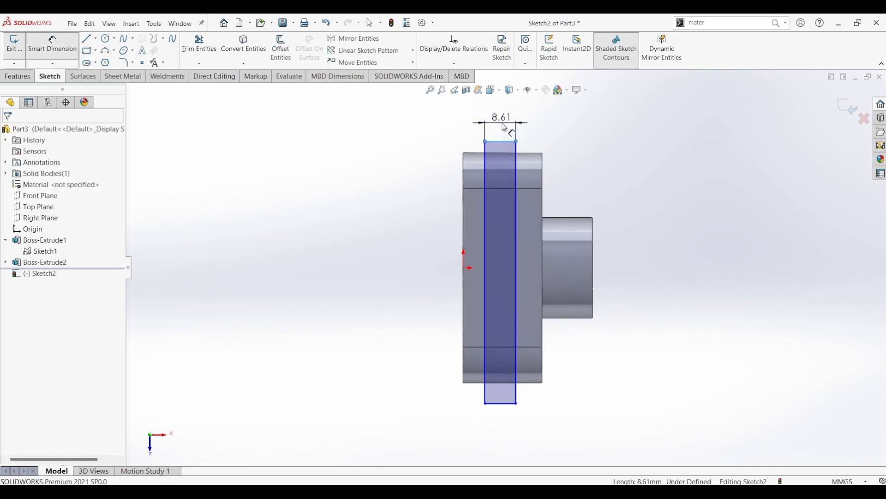
click(503, 121)
text(10)
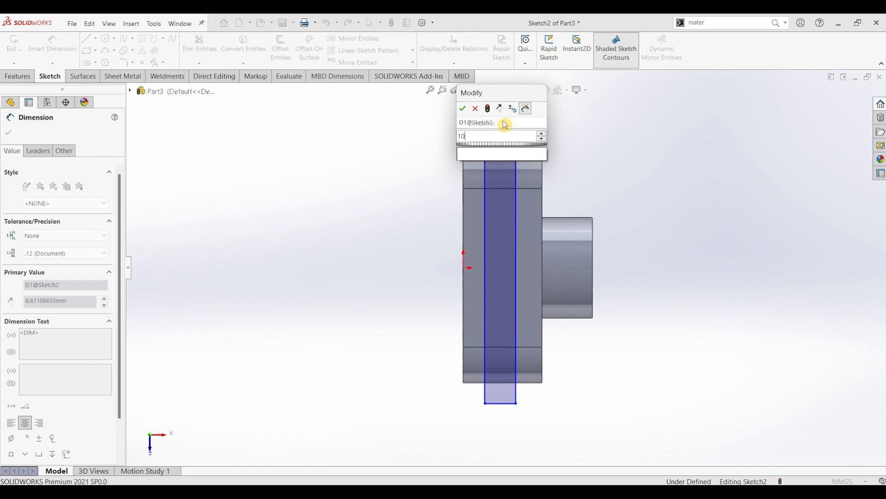
key(Return)
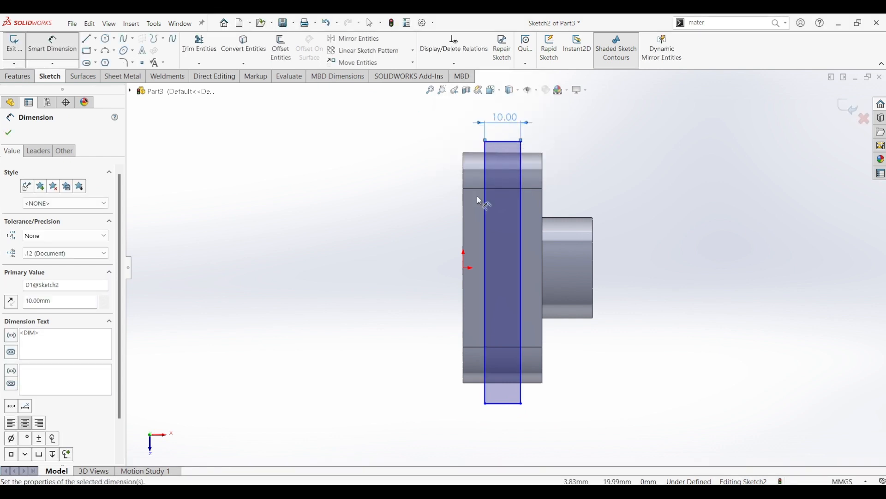
Step: Dimension the gap between the arm's back edge, opposite the protruding hub, and the rectangle's nearest long side as 6 mm
click(464, 212)
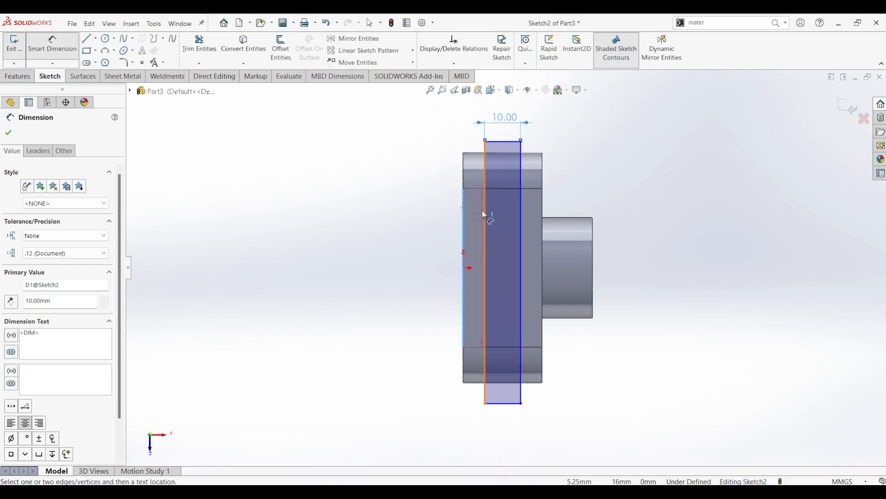
click(482, 211)
click(428, 198)
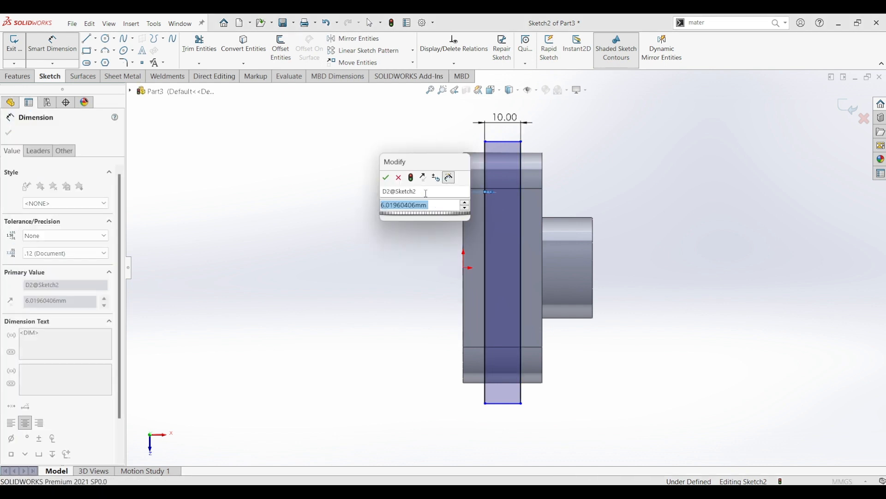
text(6)
key(Return)
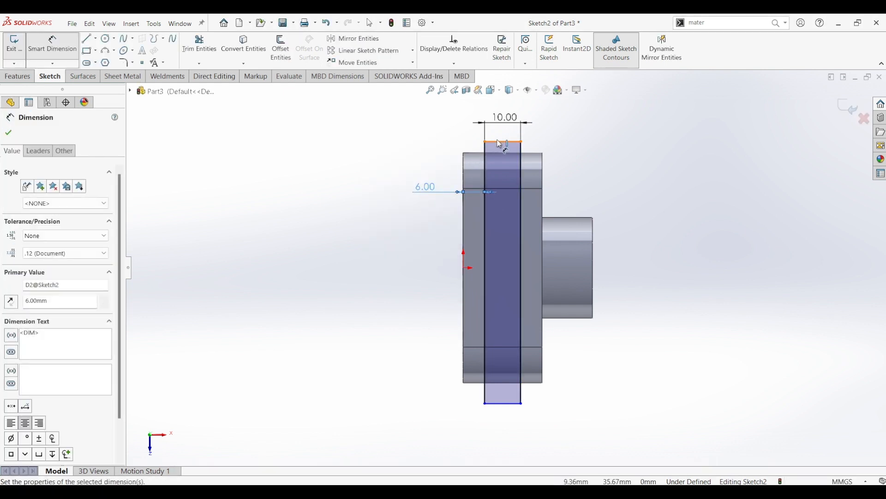
key(Escape)
key(Escape)
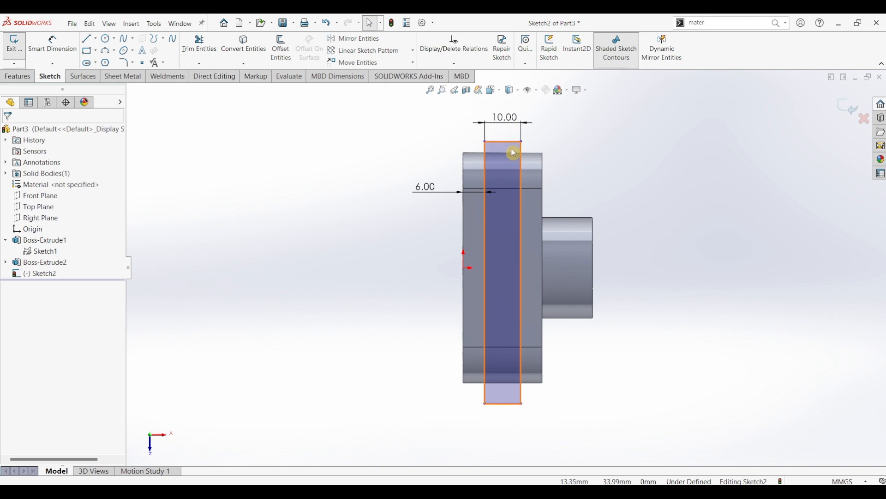
Step: Cut the rectangle 44 mm deep into the arm with a blind Extruded Cut to form the fork slot
click(18, 77)
click(155, 58)
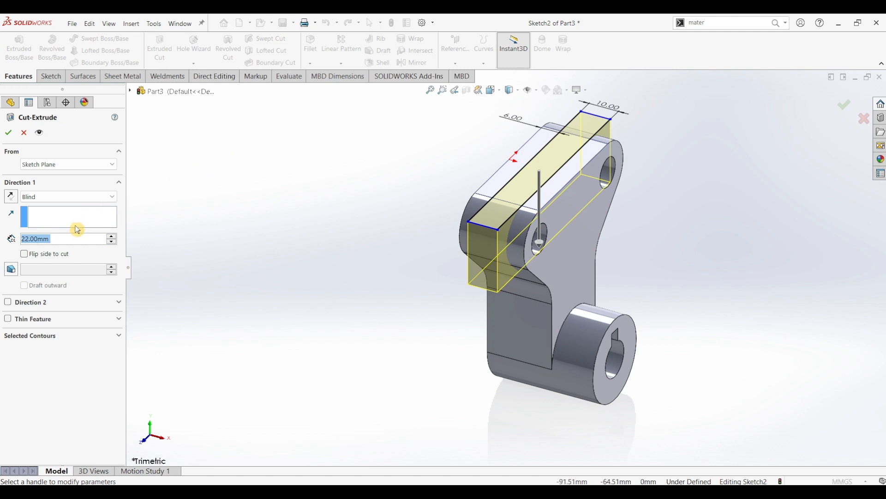
text(44)
key(Return)
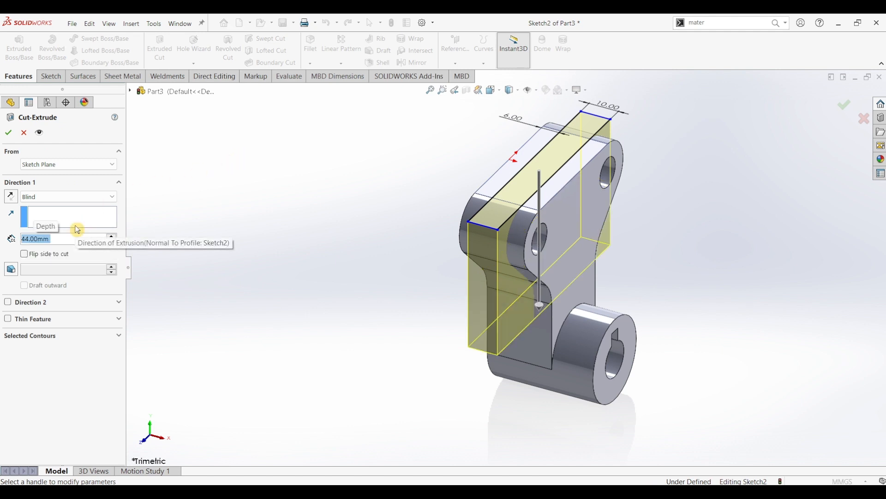
click(8, 132)
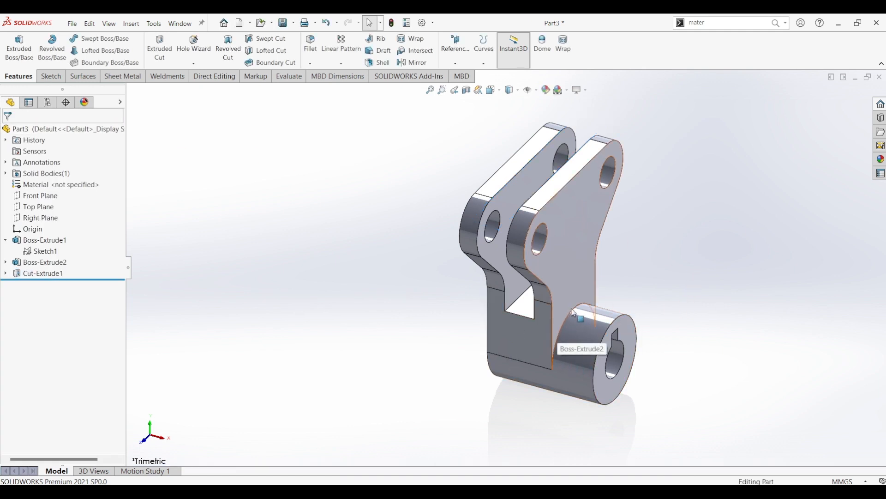
Step: Check the blend in the Part 136 PDF drawing and fillet the edge where the arm meets the hub with a 5.5 mm radius
click(321, 491)
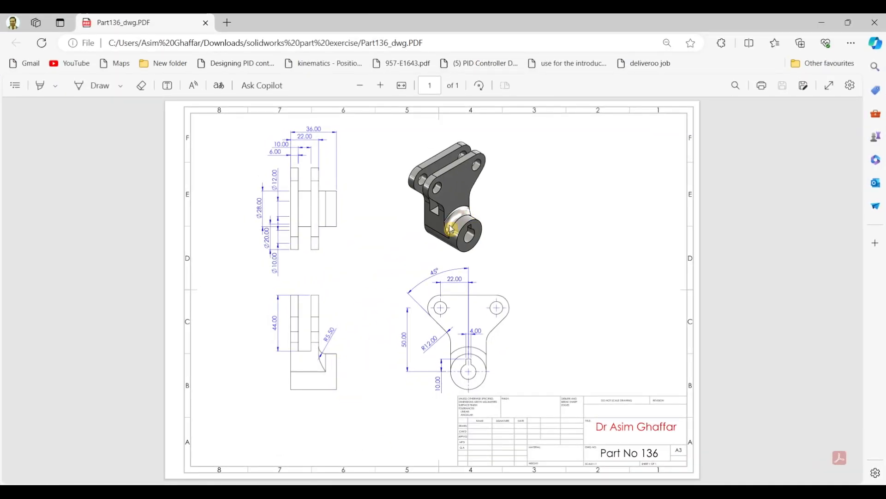
click(822, 22)
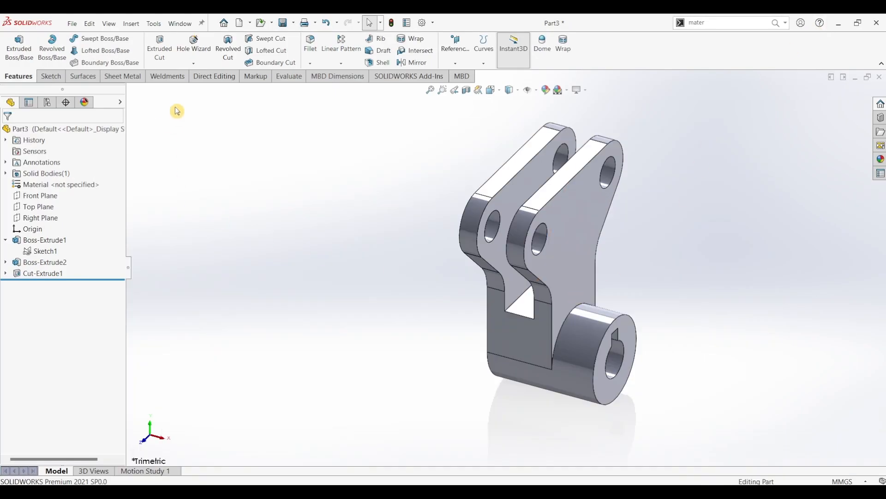
click(305, 49)
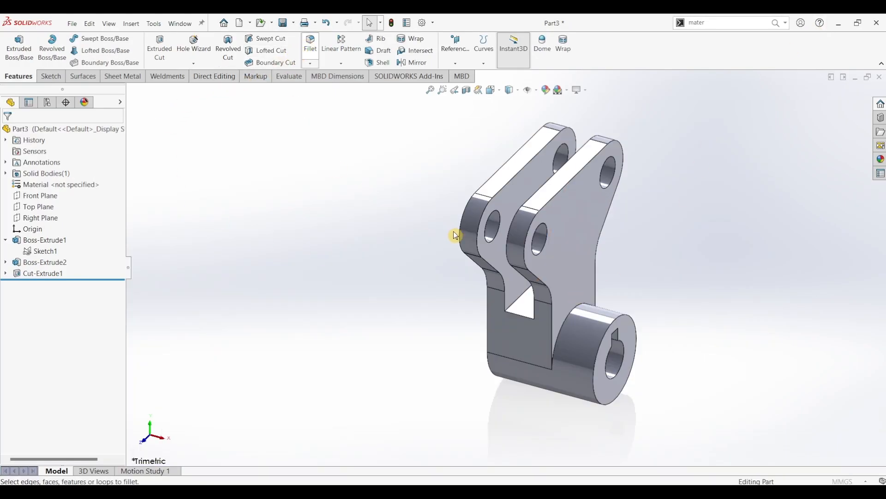
text(5.5)
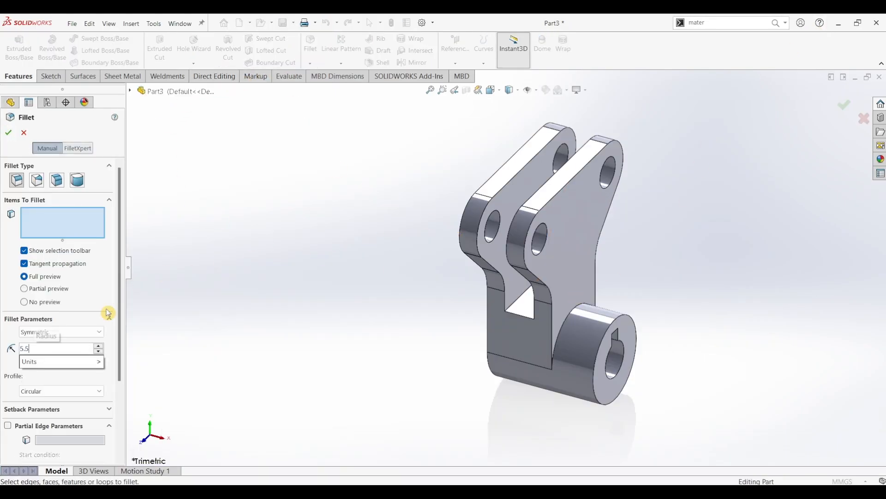
key(Return)
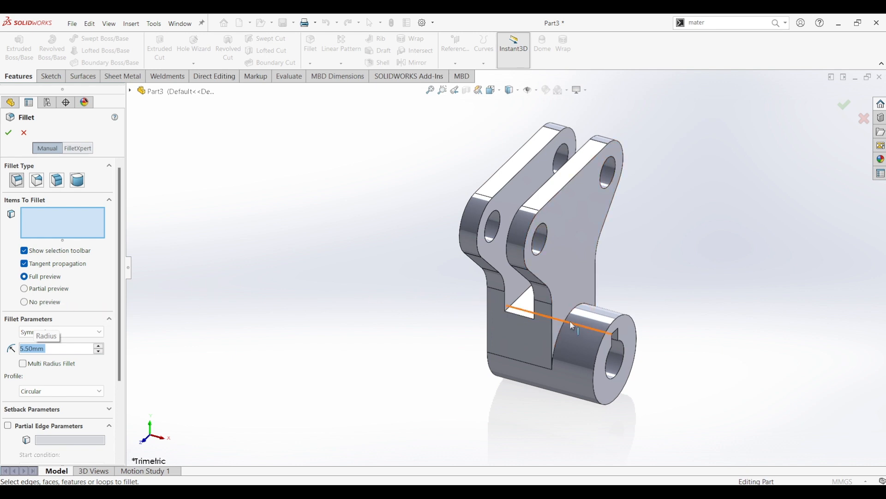
click(564, 337)
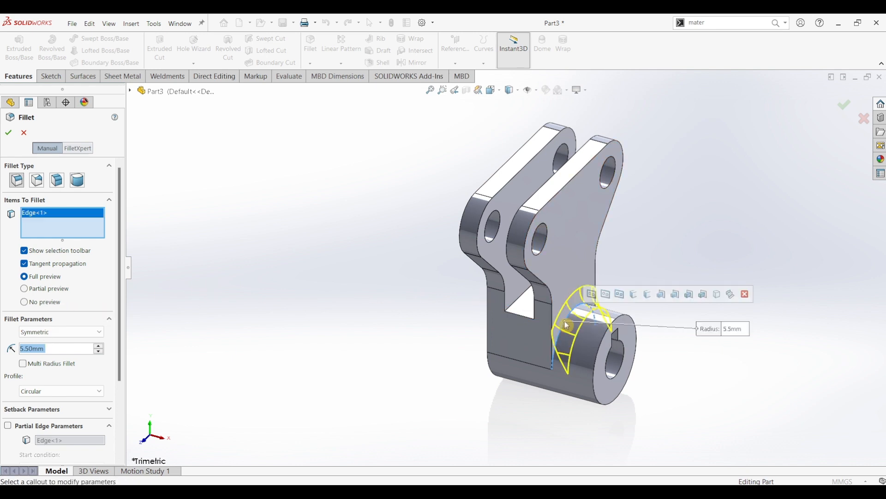
click(8, 135)
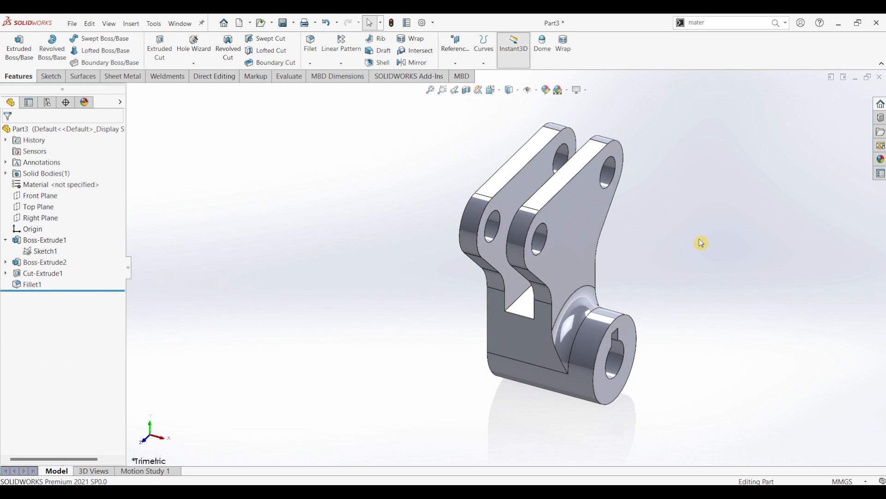
Step: Show the bracket in isometric view and apply the polished steel appearance to it
key(ctrl+7)
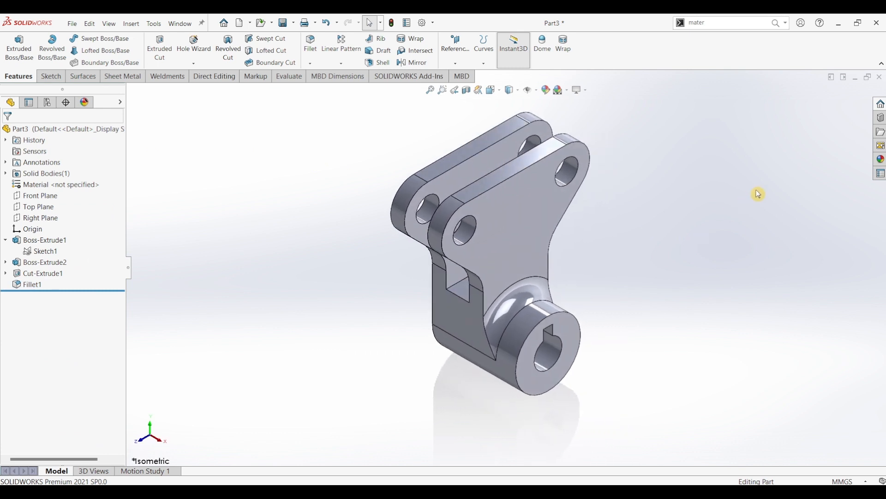
click(880, 160)
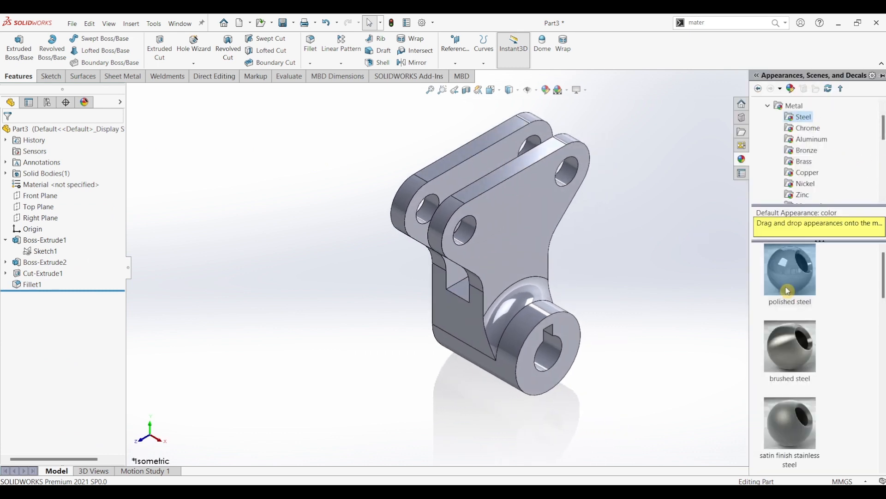
double_click(799, 265)
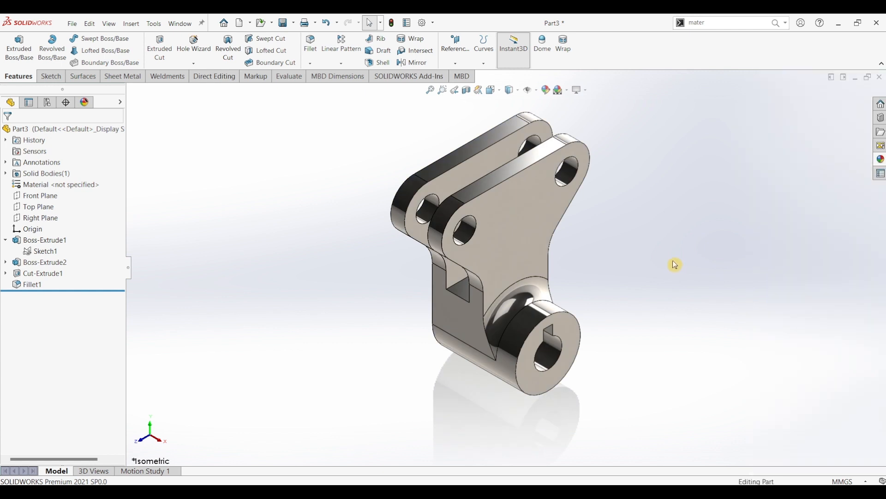